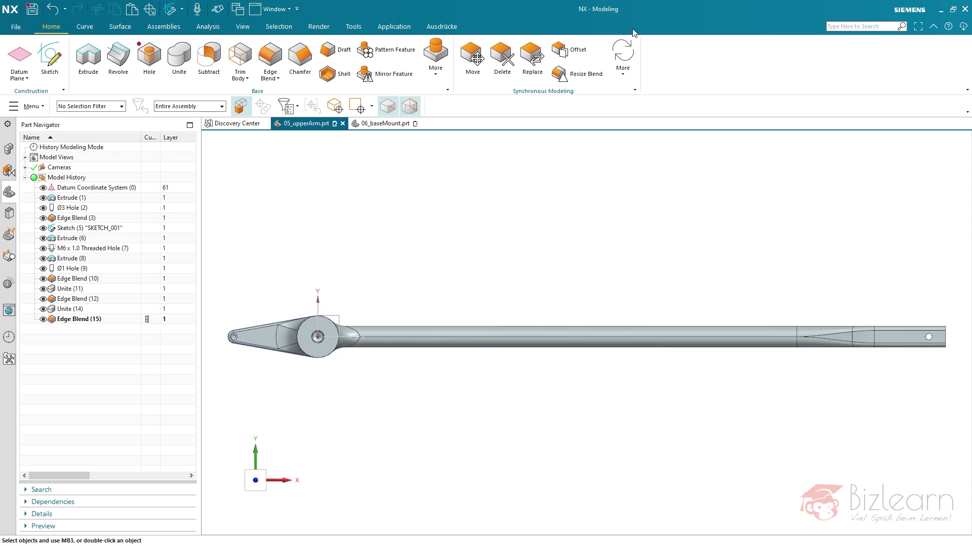
Step: Glance at 06_baseMount.prt, then return to 05_upperArm.prt and tilt and zoom toward its pivot end
click(404, 129)
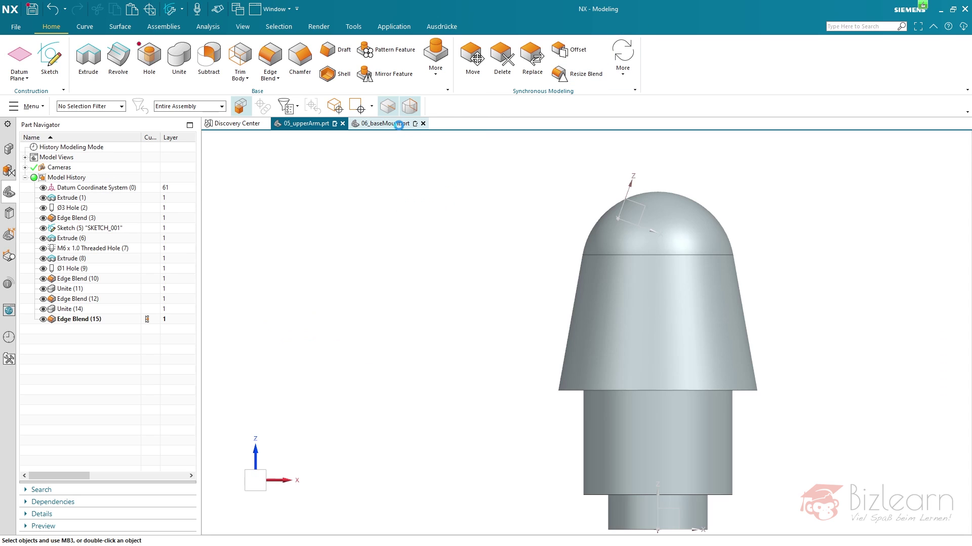
click(323, 127)
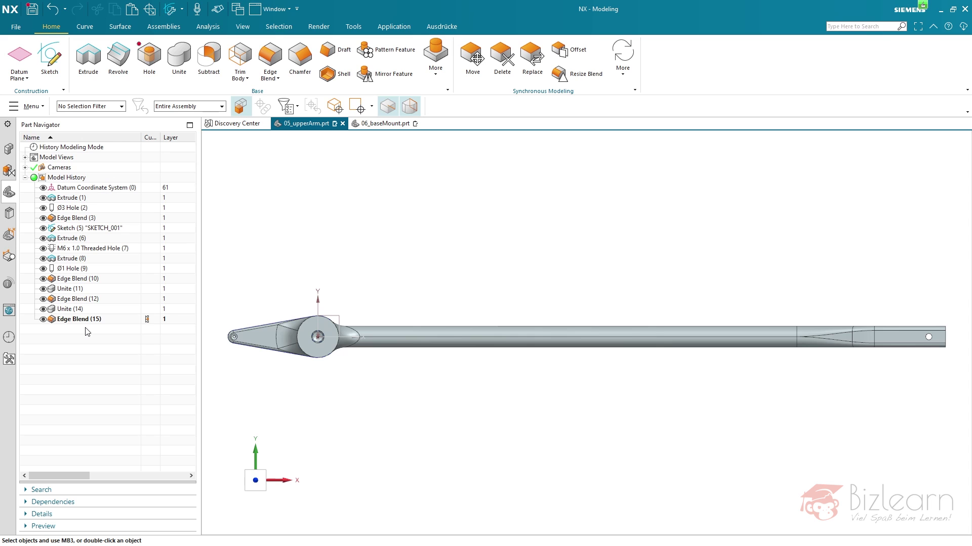
middle_drag(341, 223, 265, 248)
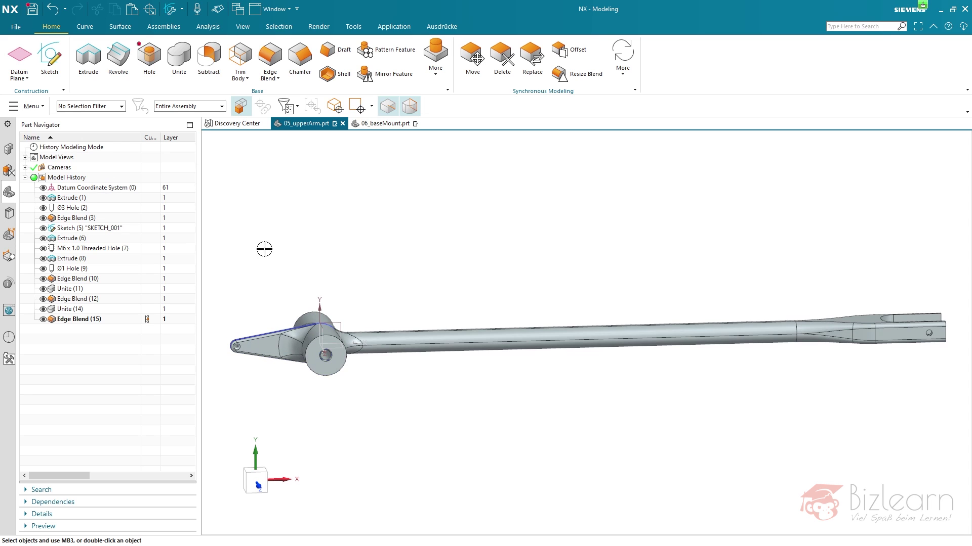
scroll(220, 337, up, 3)
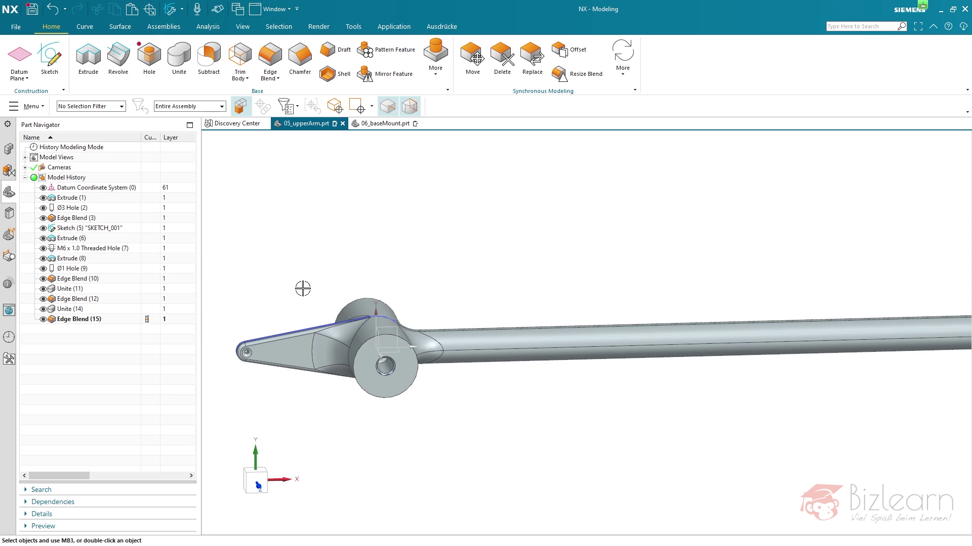
click(385, 124)
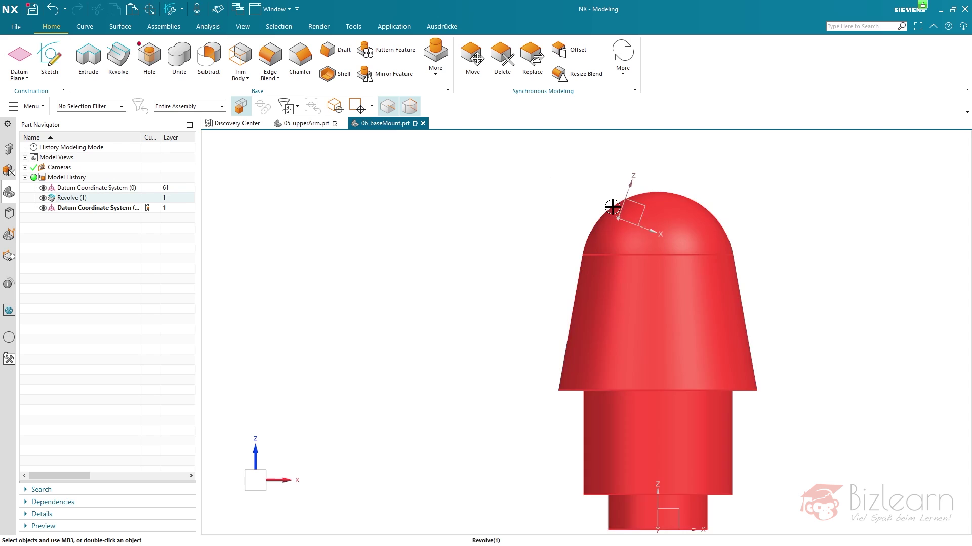
click(128, 209)
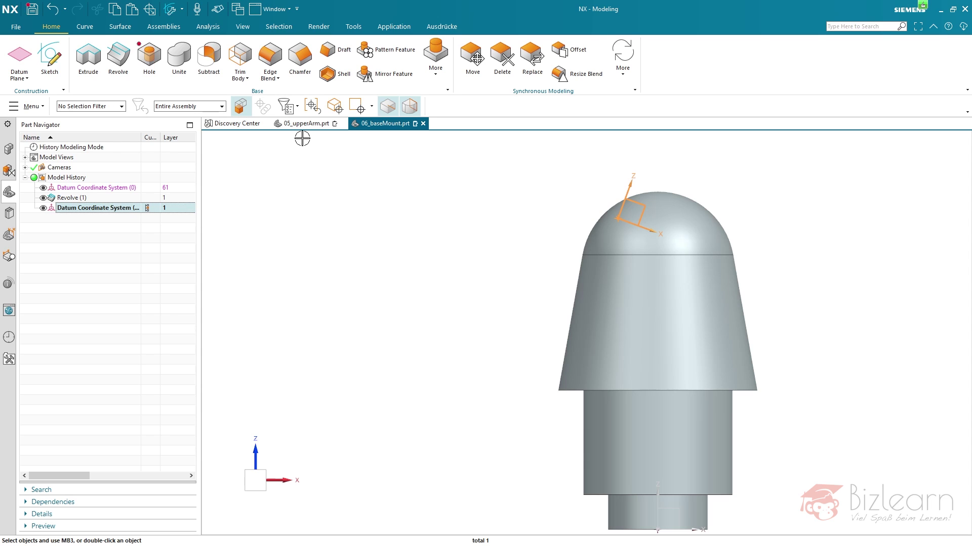
mouse_move(305, 130)
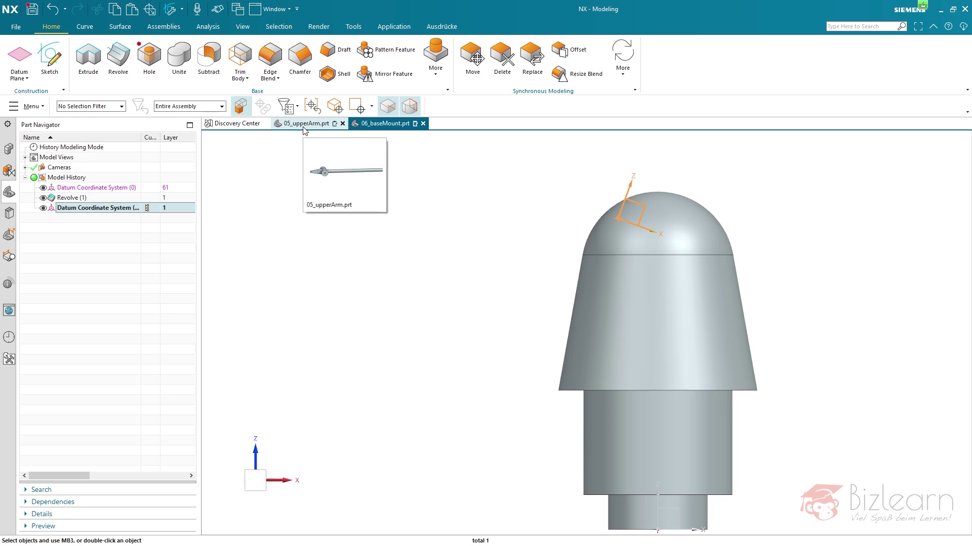
click(305, 131)
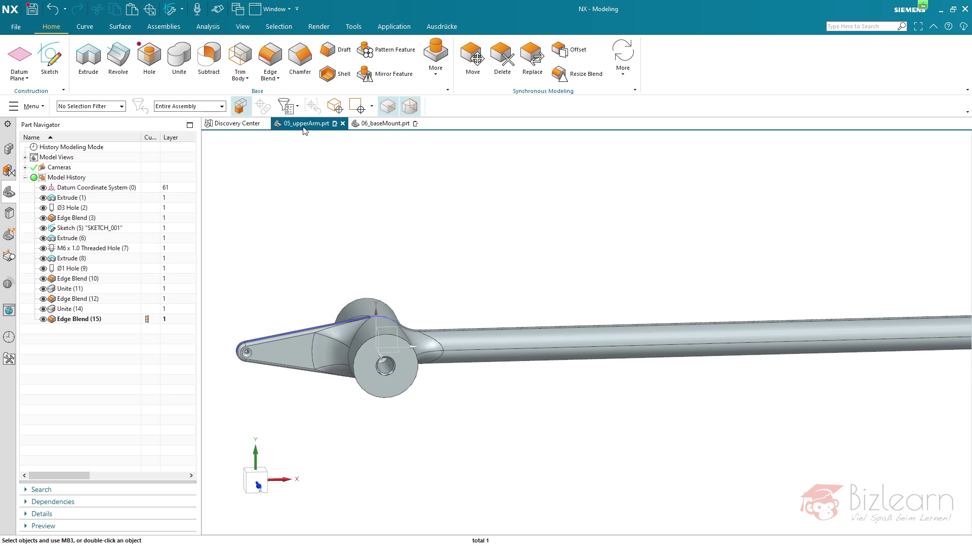
click(118, 232)
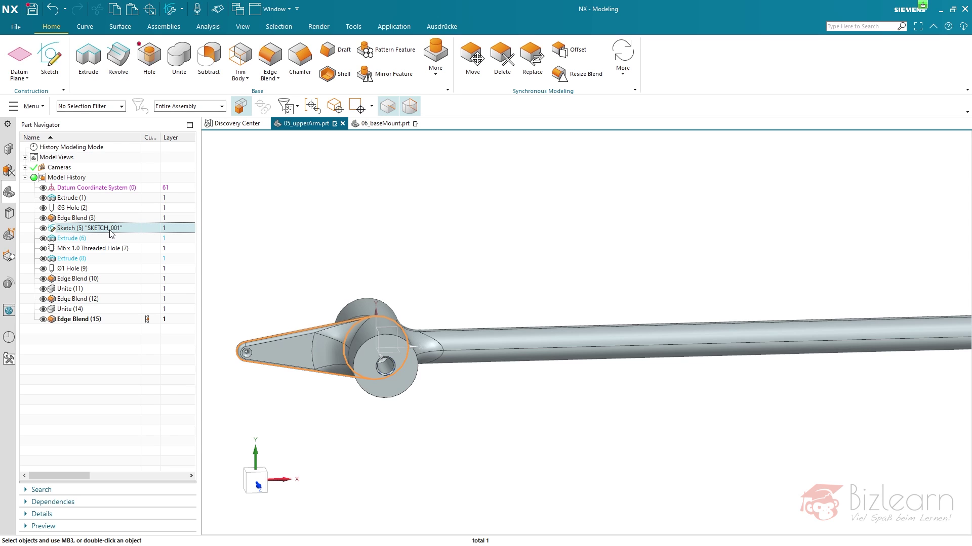
double_click(110, 228)
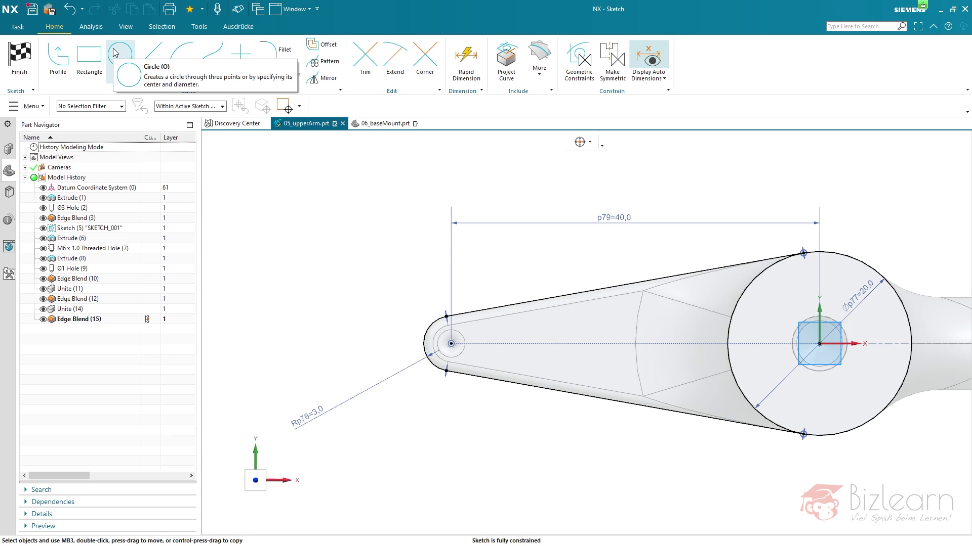
Step: Show the open SKETCH_001 in a trimetric 3-D view of the upper arm
scroll(394, 215, down, 2)
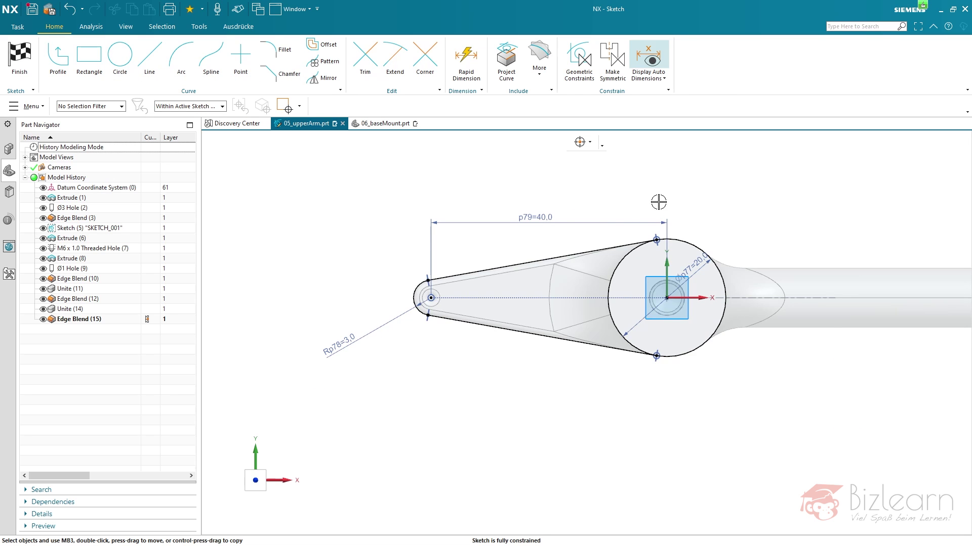
key(Home)
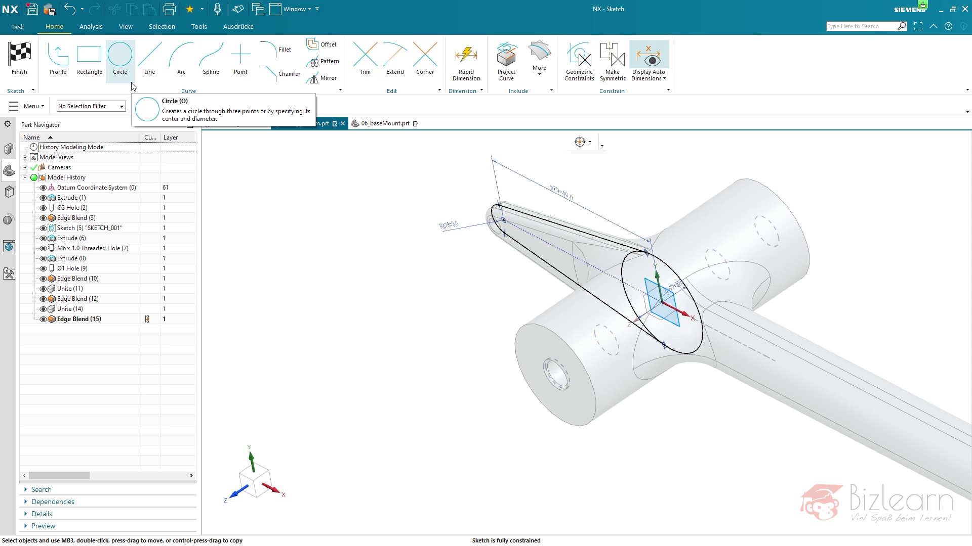
click(33, 91)
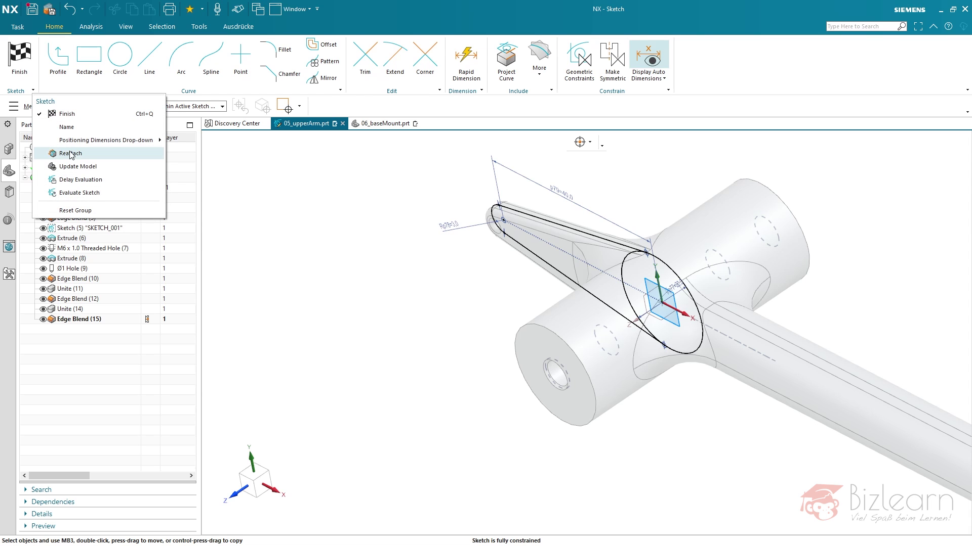
Step: Add Reattach to the Sketch group commands and orbit the view to reveal the right boss
click(51, 155)
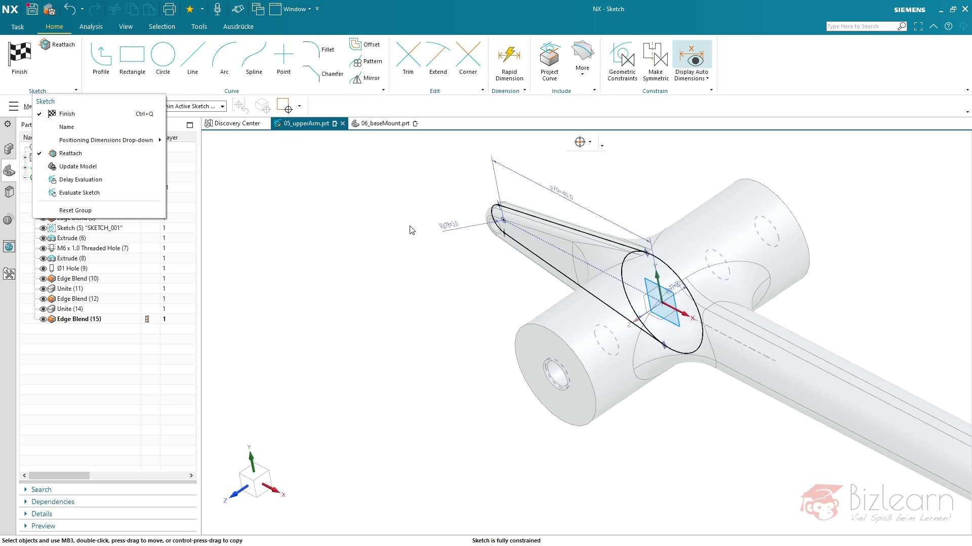
click(551, 128)
middle_drag(521, 273, 555, 257)
scroll(527, 326, down, 3)
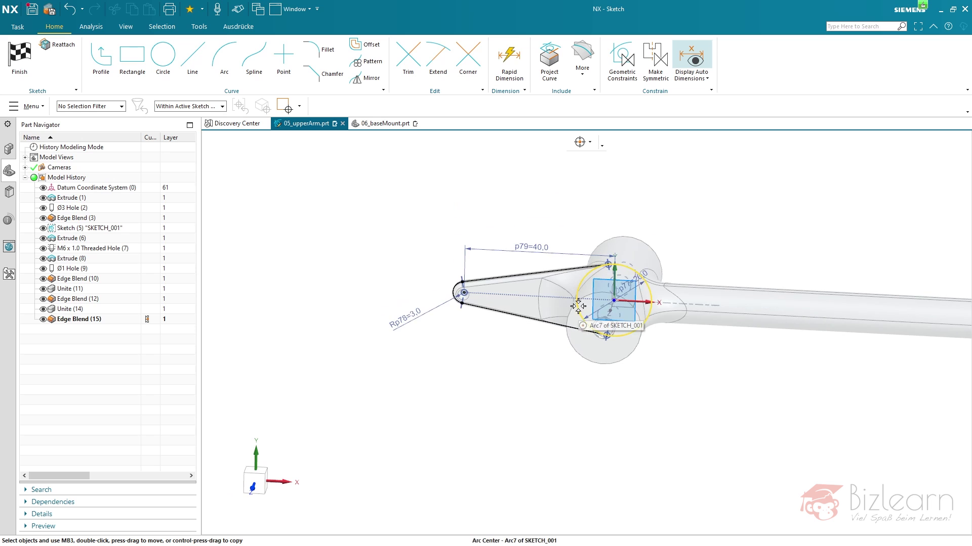
scroll(546, 193, up, 3)
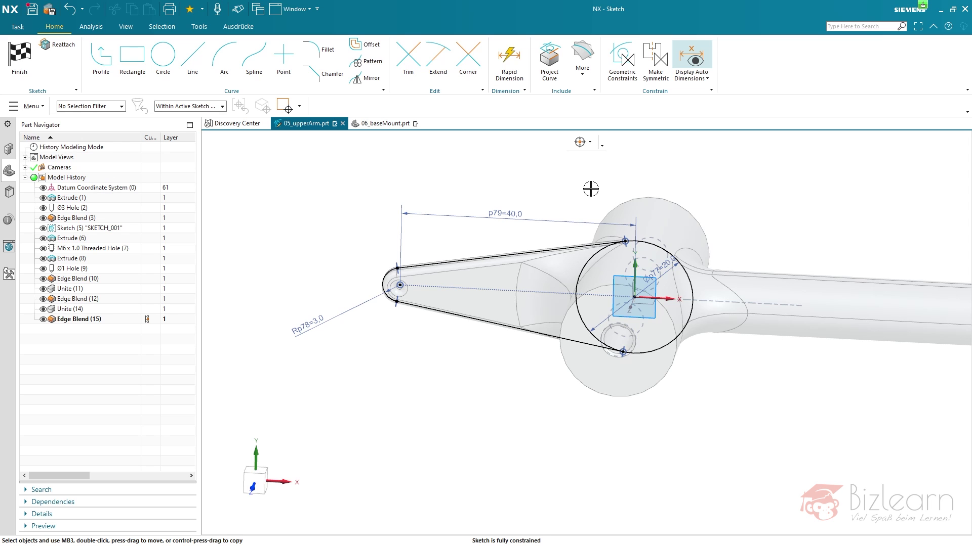
middle_drag(593, 189, 571, 193)
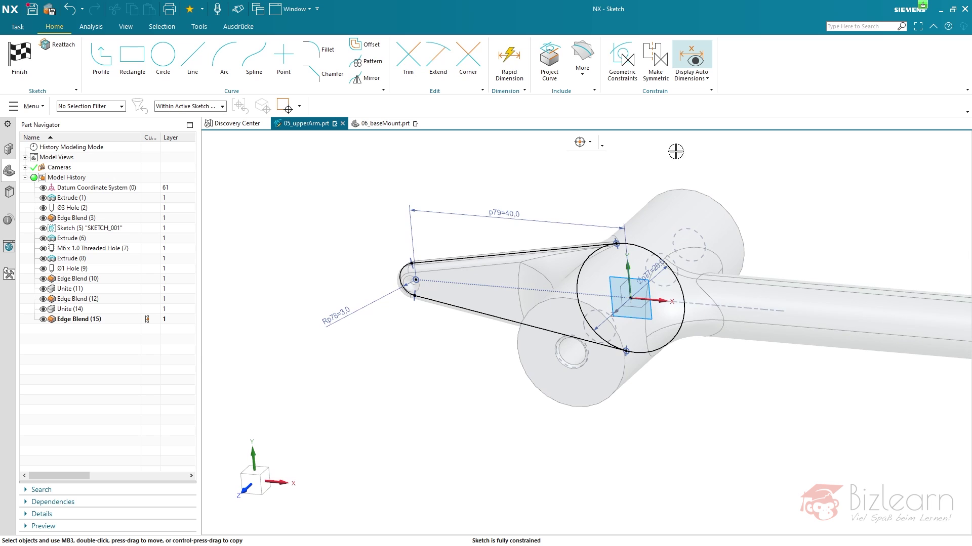
click(707, 80)
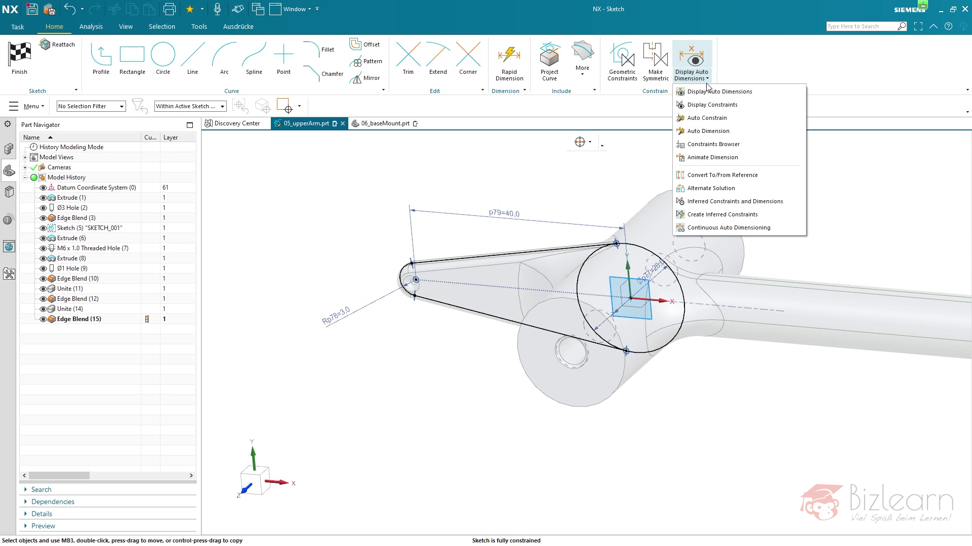
Step: Review the Sketch Constraints Browser report for Arc7, Arc8, Line15 and Line16, then close it
click(729, 146)
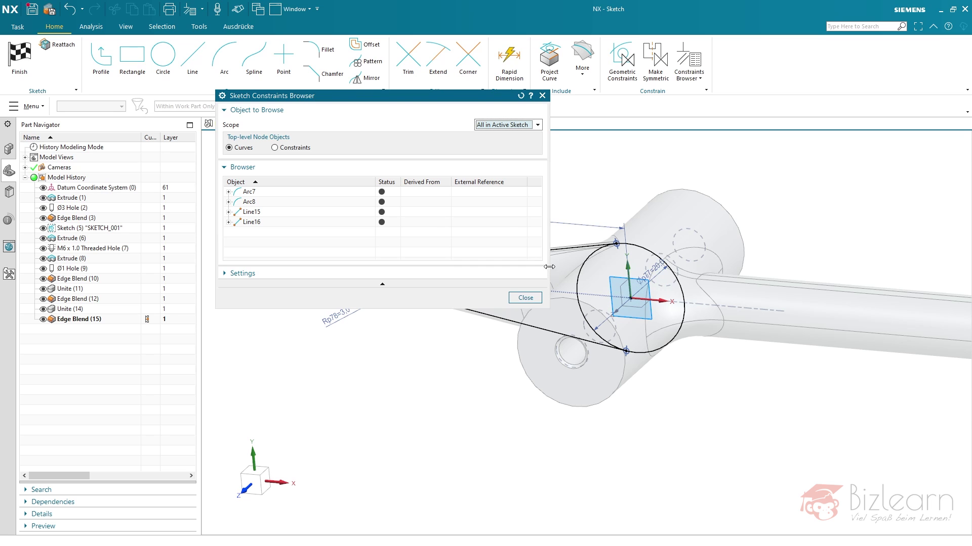
scroll(743, 271, down, 2)
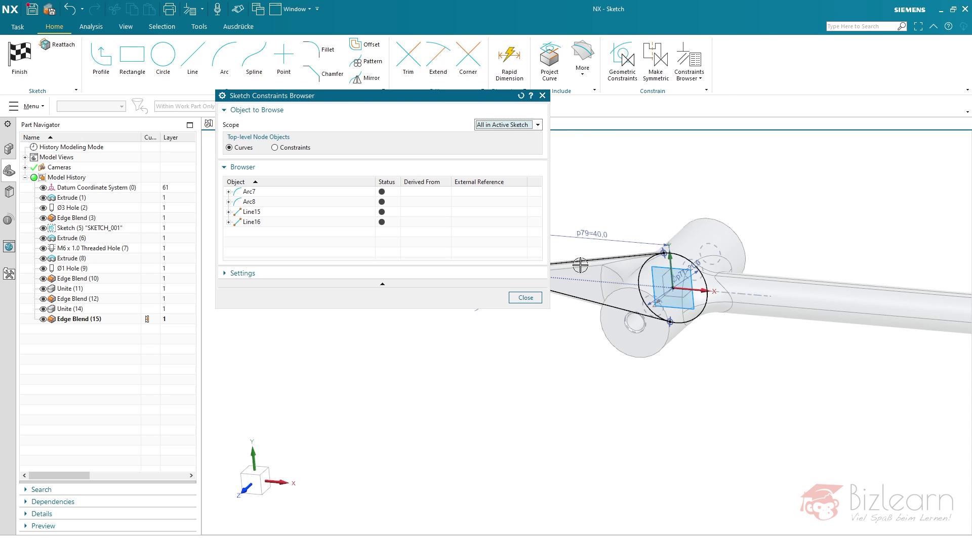
scroll(581, 265, down, 2)
scroll(674, 296, up, 3)
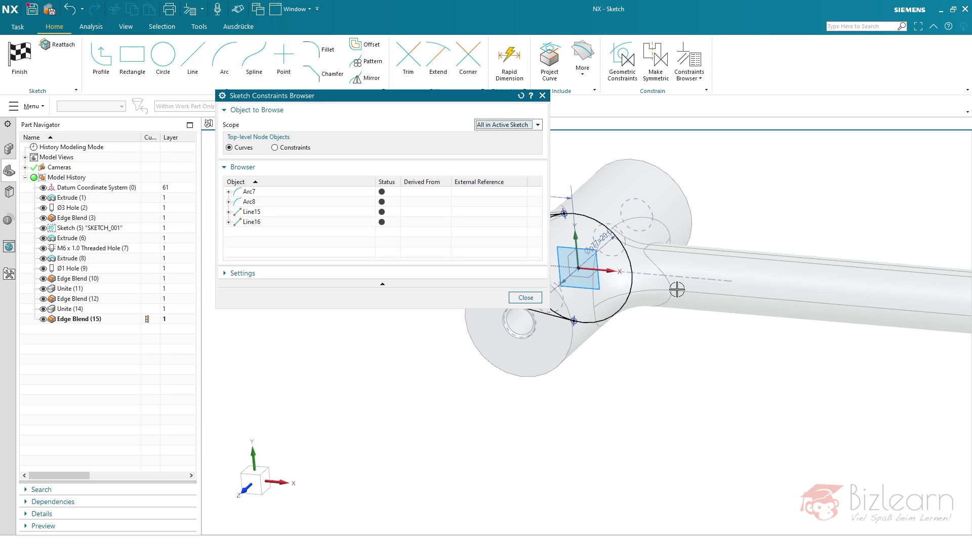
scroll(737, 285, down, 2)
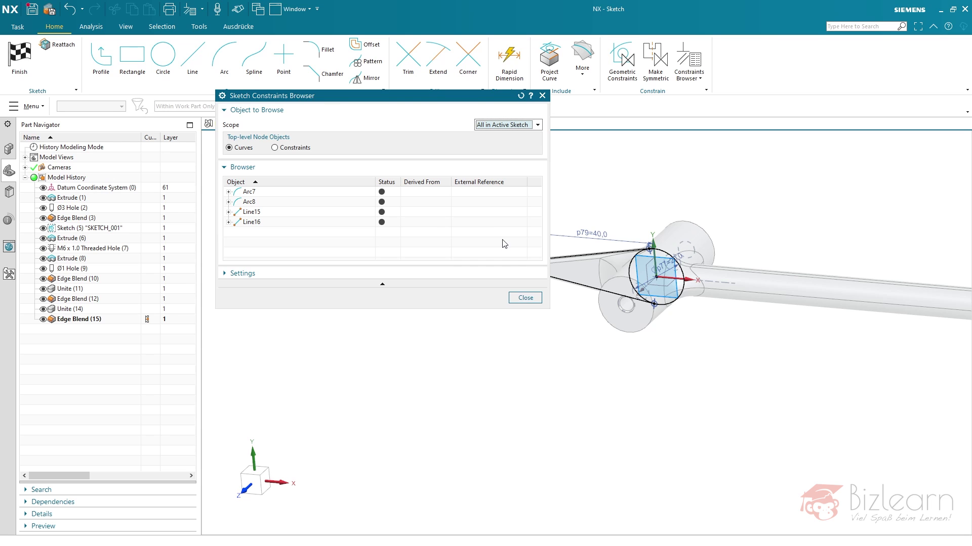
click(526, 298)
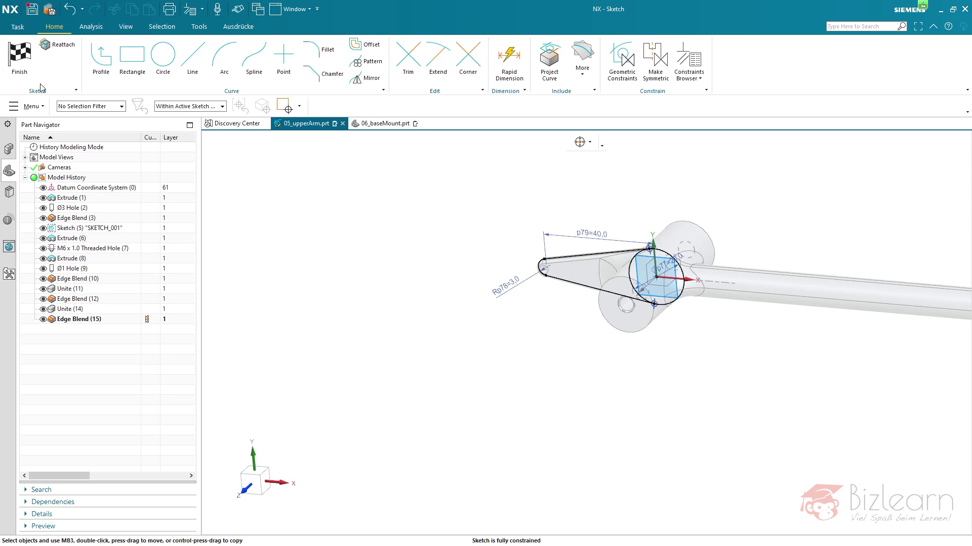
Step: Reattach SKETCH_001 to the datum CSYS XZ plane using the Inferred plane method, previewing first
click(55, 47)
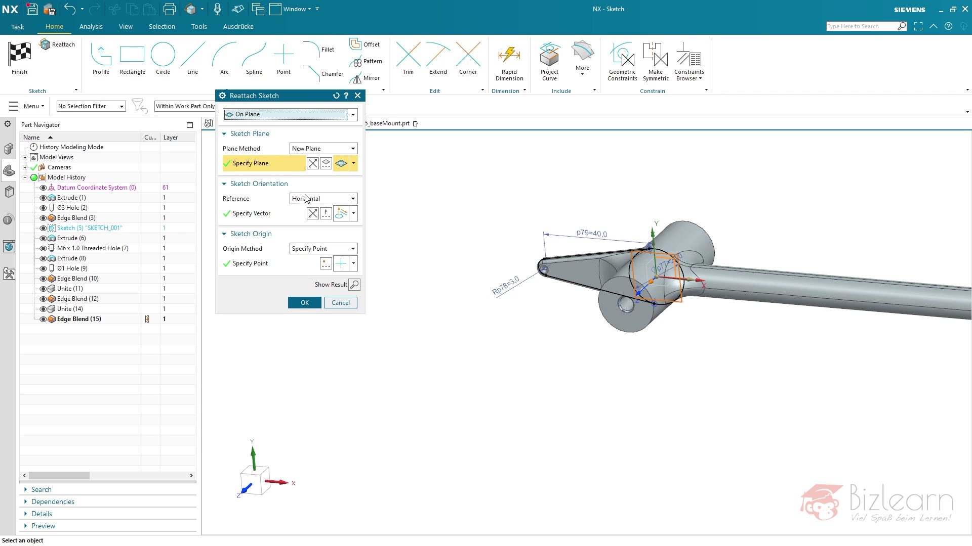
click(273, 219)
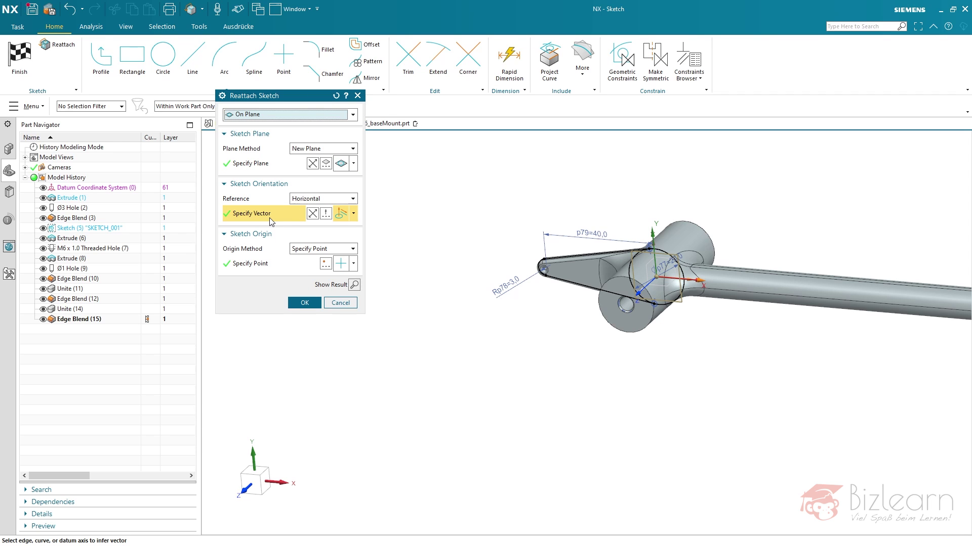
click(271, 259)
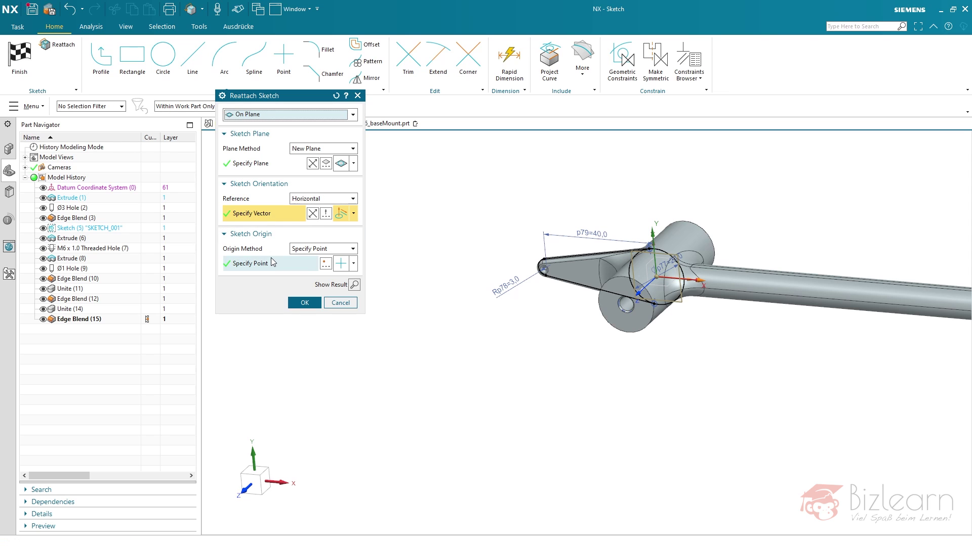
click(265, 169)
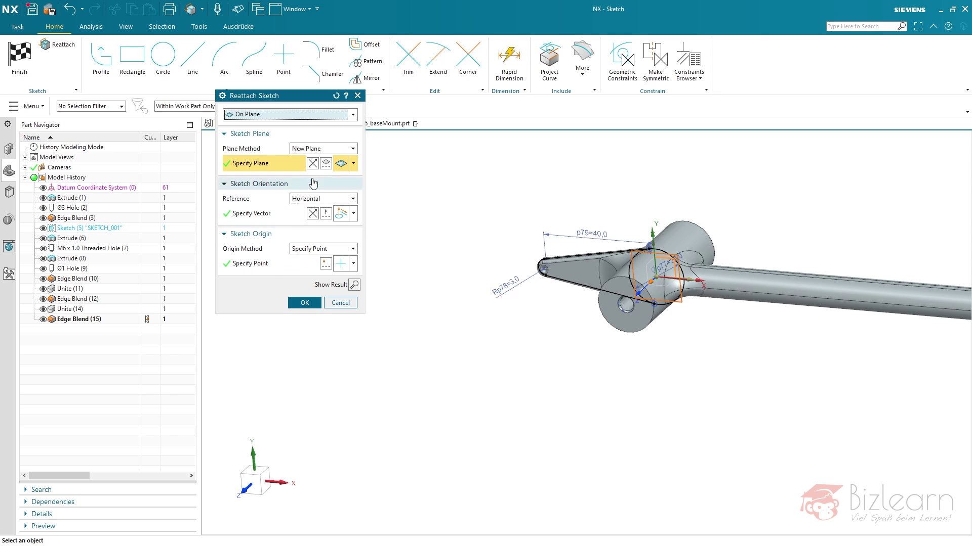
click(307, 152)
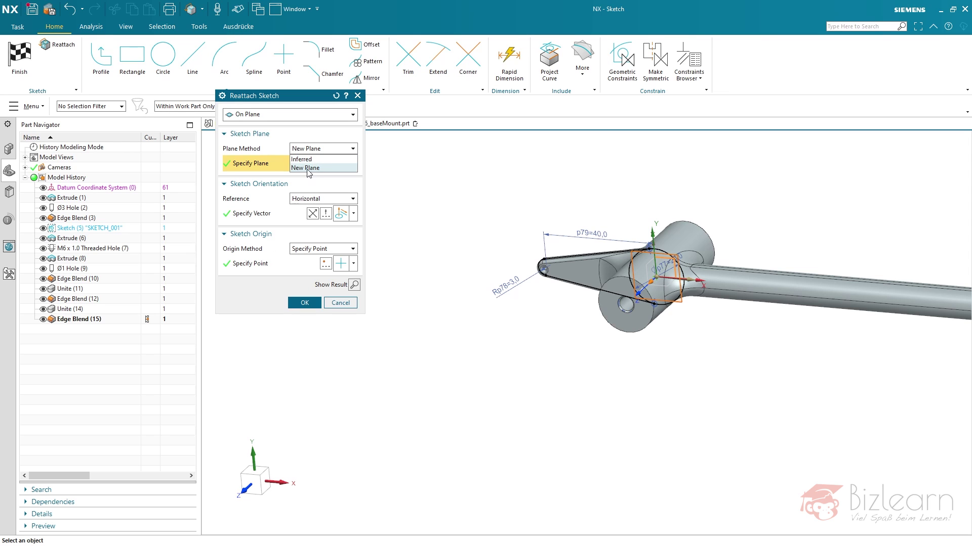
click(305, 160)
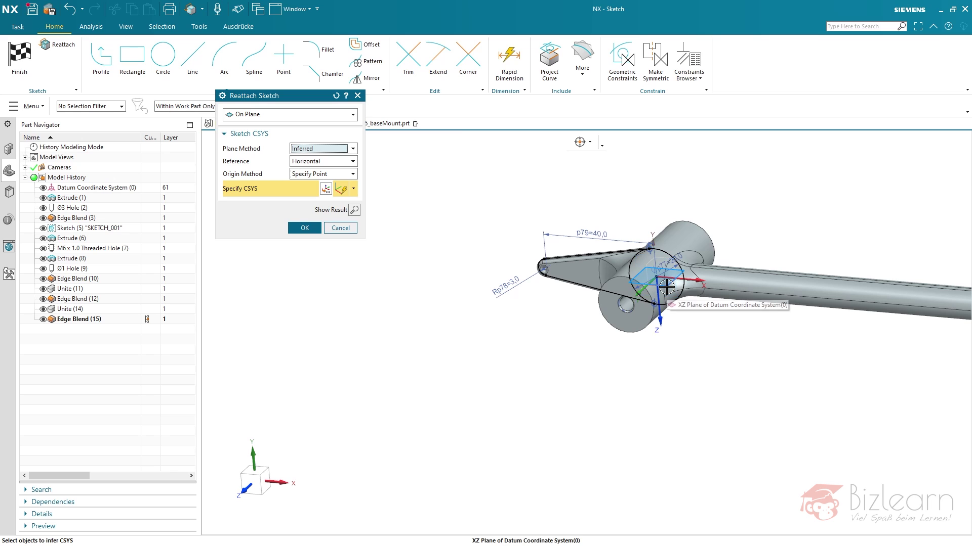
click(666, 286)
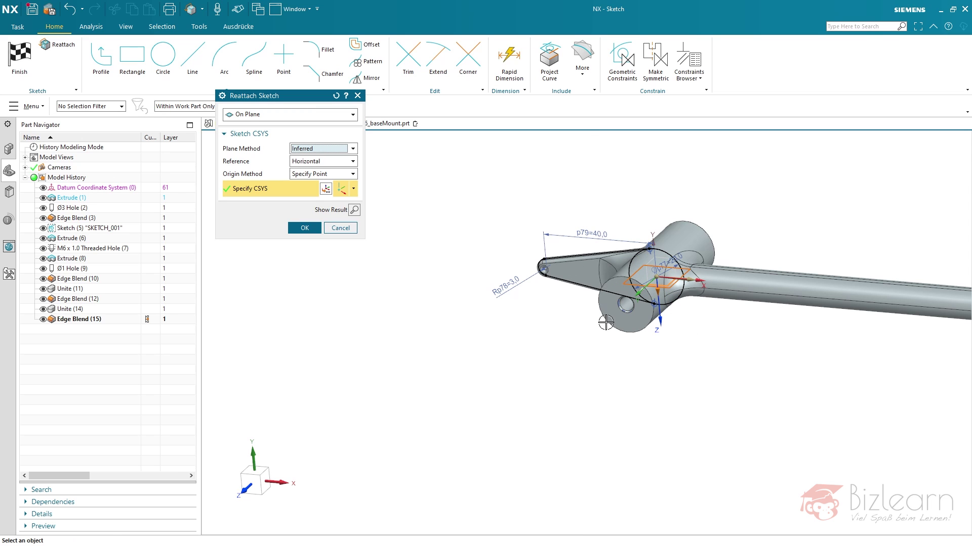
scroll(587, 268, up, 3)
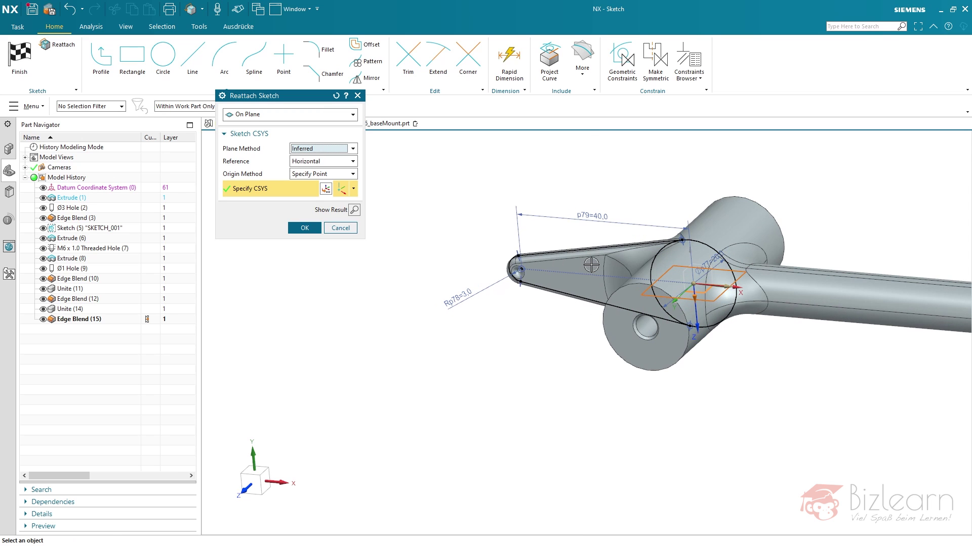
click(358, 212)
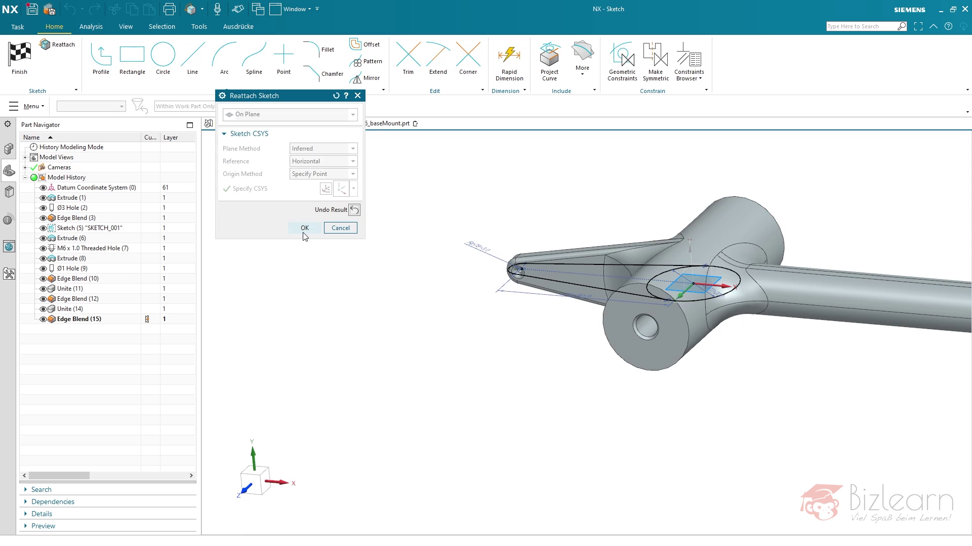
click(304, 228)
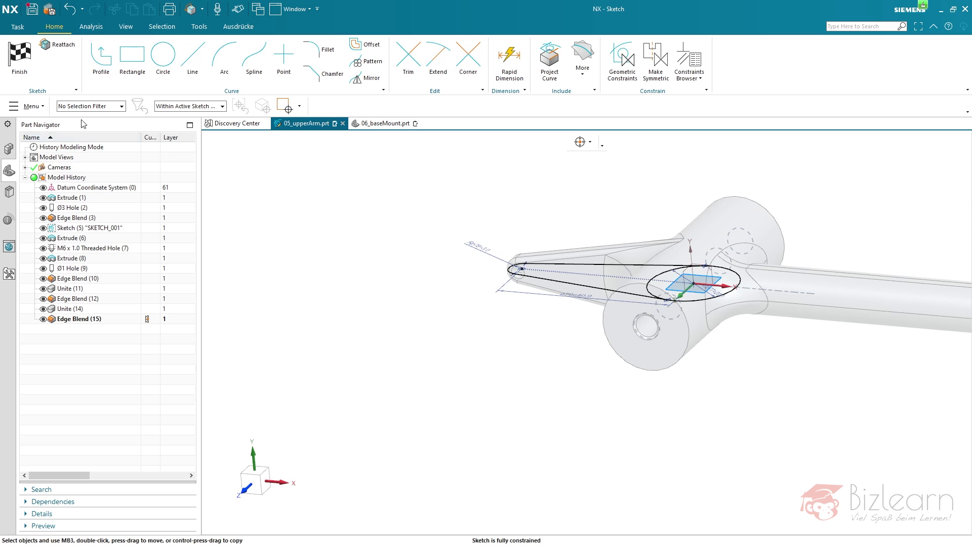
Step: Add Update Model to the Sketch group and rebuild the upper arm around the reattached sketch
click(76, 90)
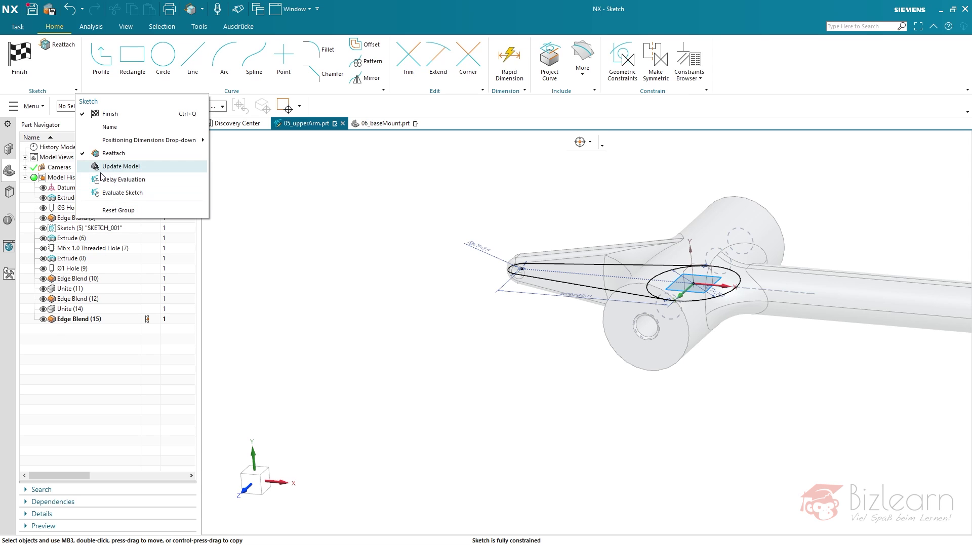
click(120, 167)
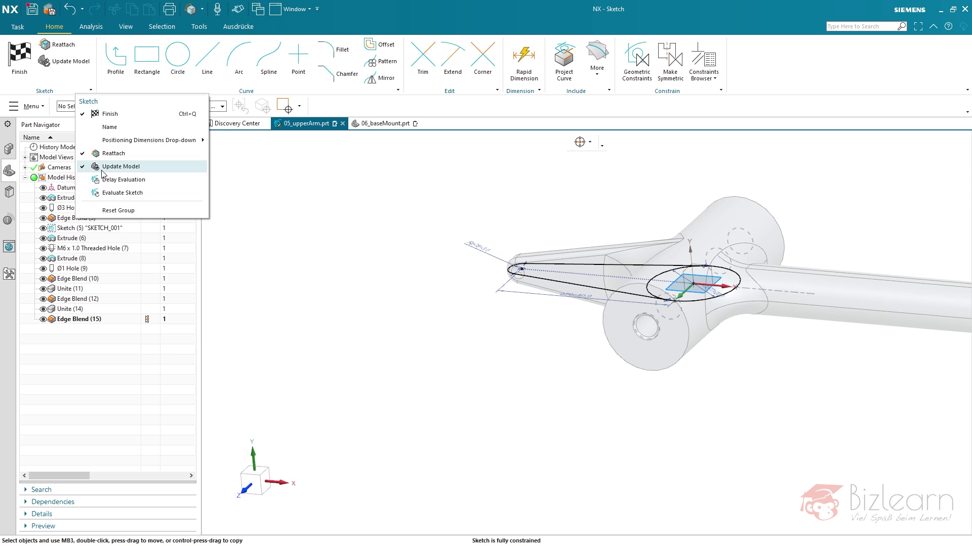
click(56, 67)
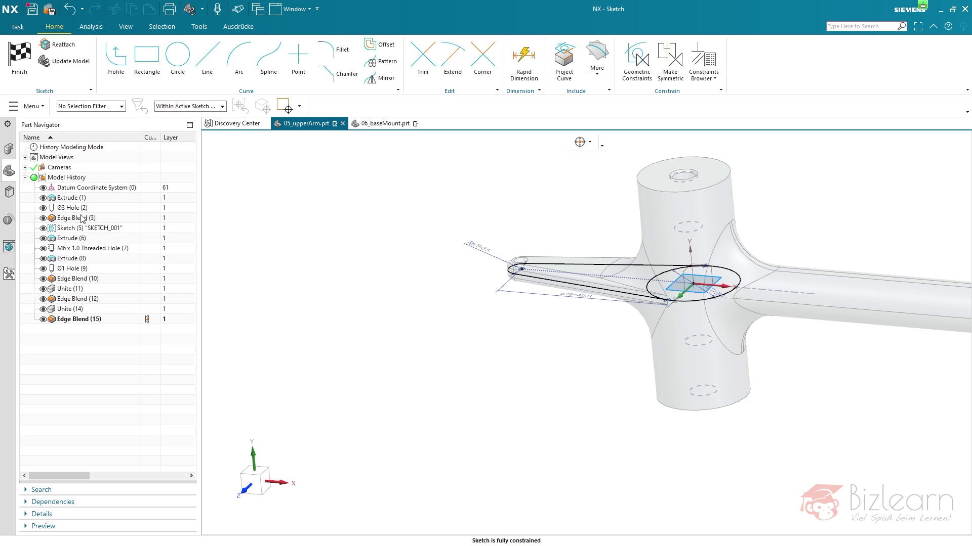
Step: Finish the sketch, then check the Sketch (5) context menu and dismiss it
click(19, 55)
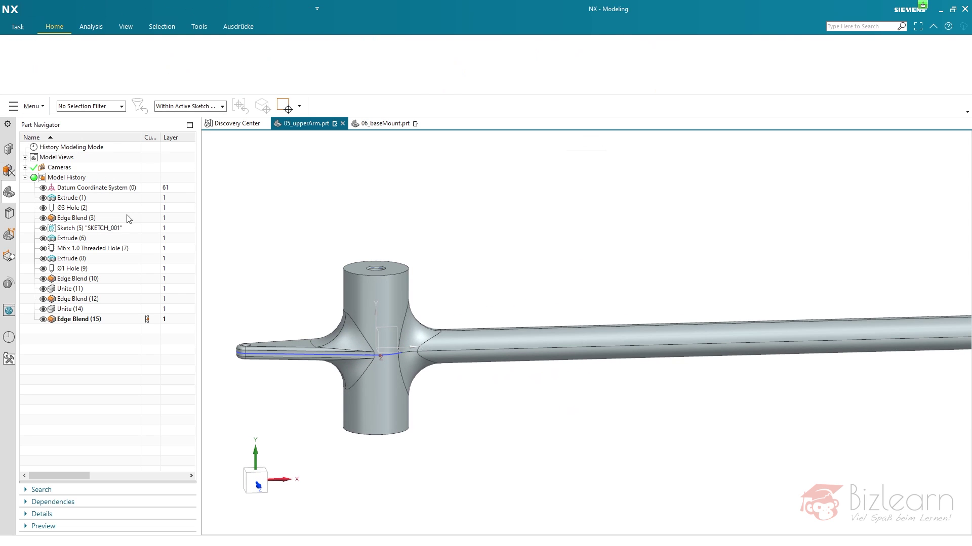
right_click(102, 229)
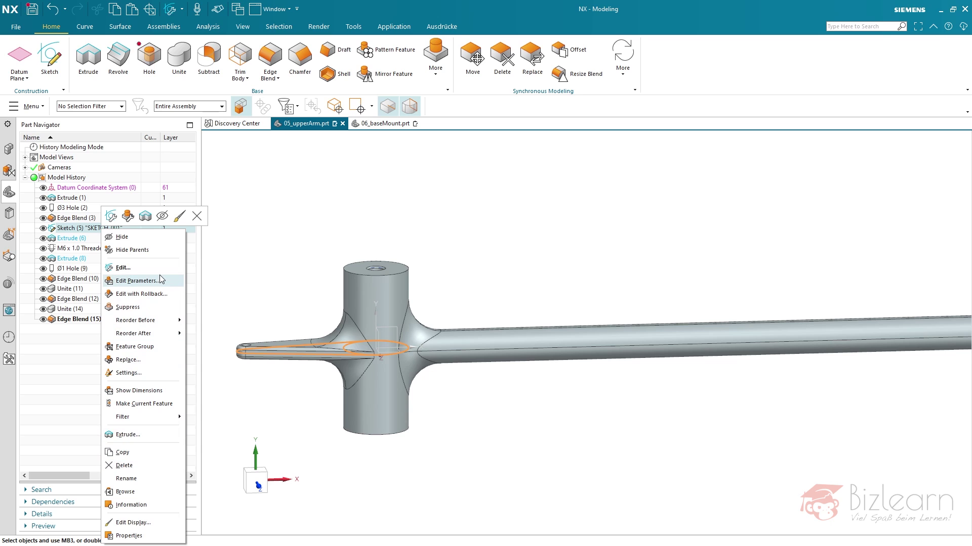
click(87, 349)
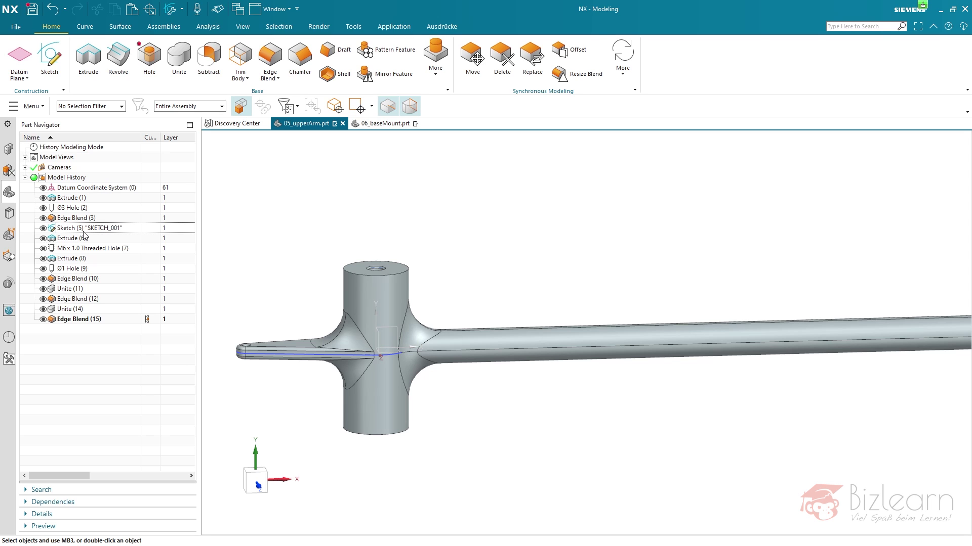
Step: Renew SKETCH_001 (5) to the latest feature version, accepting the renewal warning
click(840, 25)
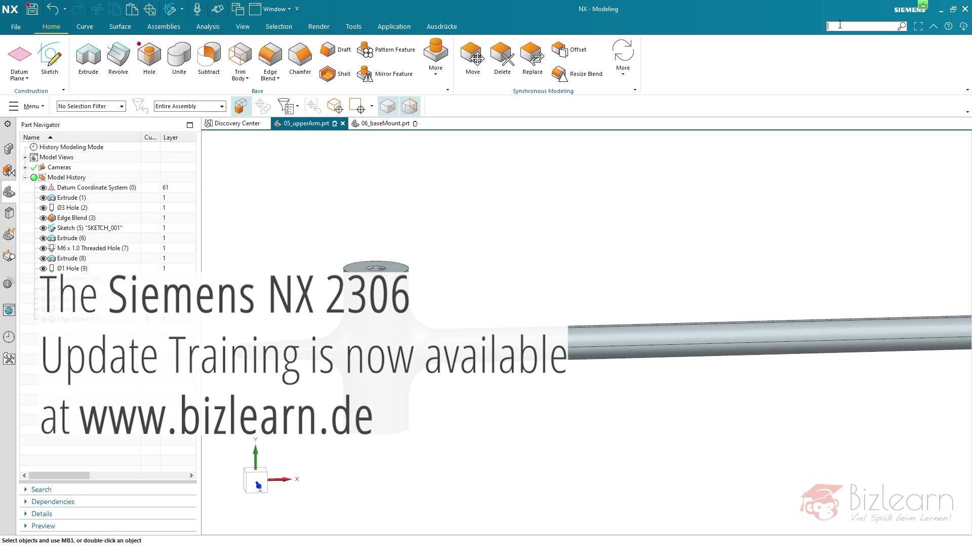
text(renew feature)
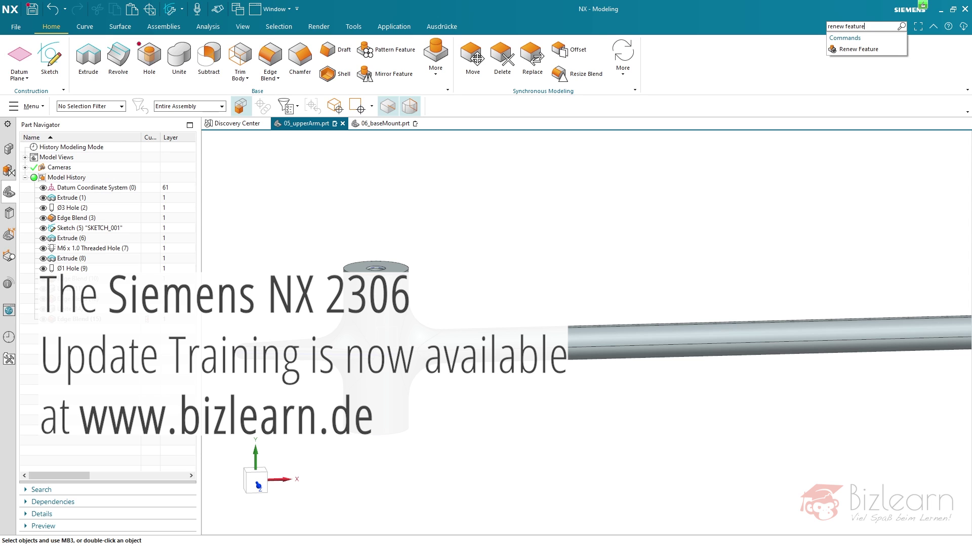
click(860, 50)
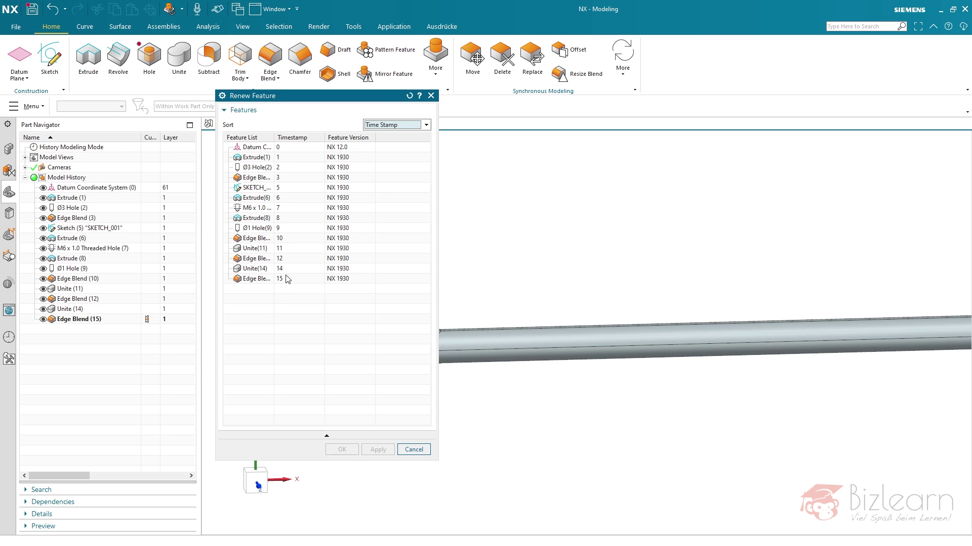
click(256, 188)
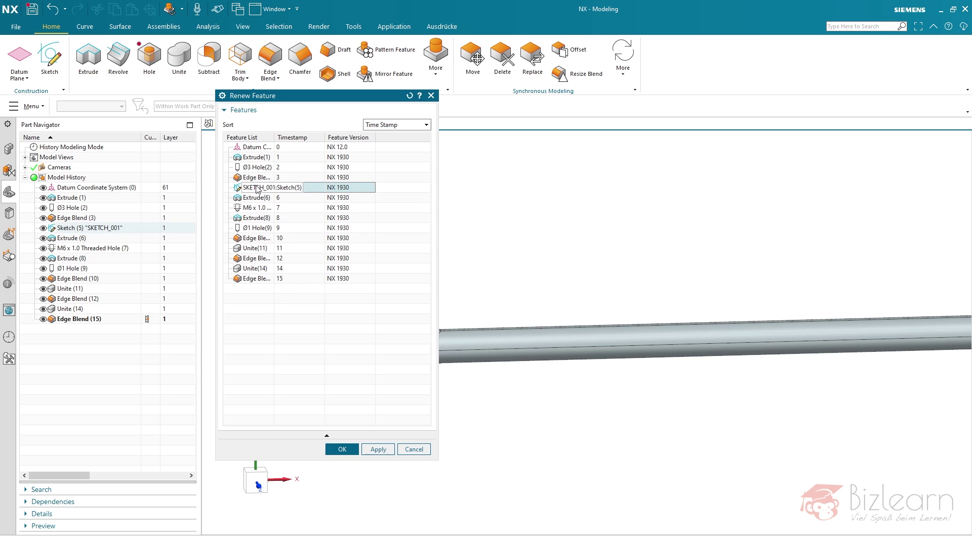
click(350, 449)
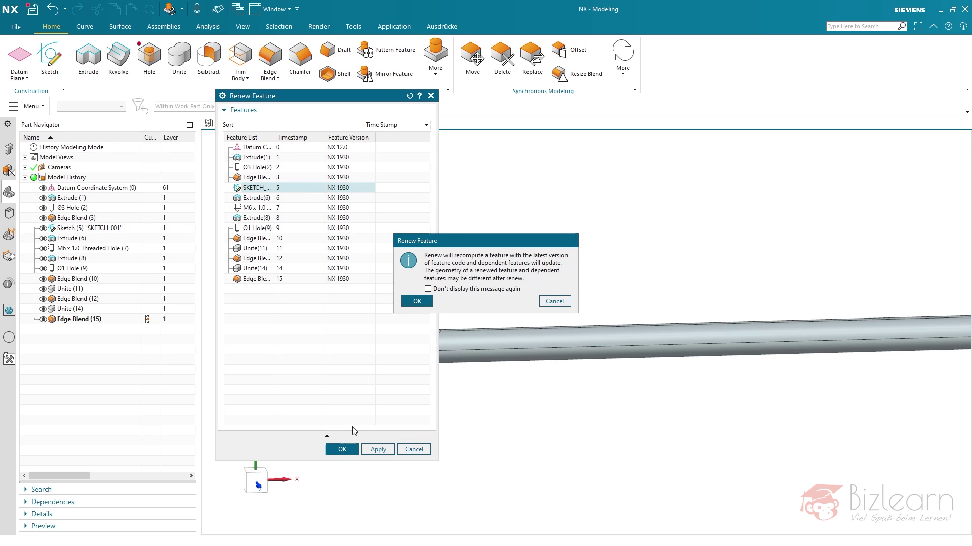
click(415, 302)
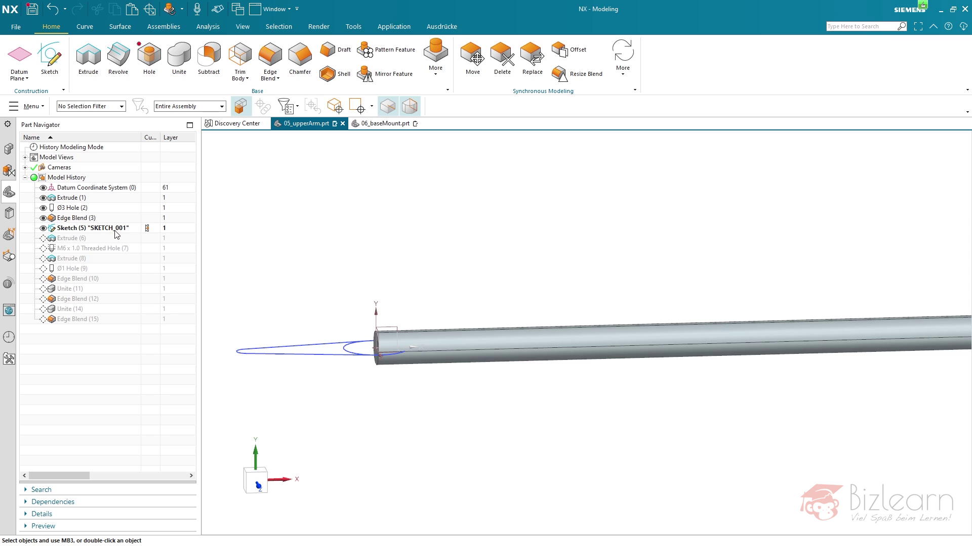
Step: Make Edge Blend (15) current, then reopen Renew Feature and close it unchanged
click(146, 320)
click(832, 27)
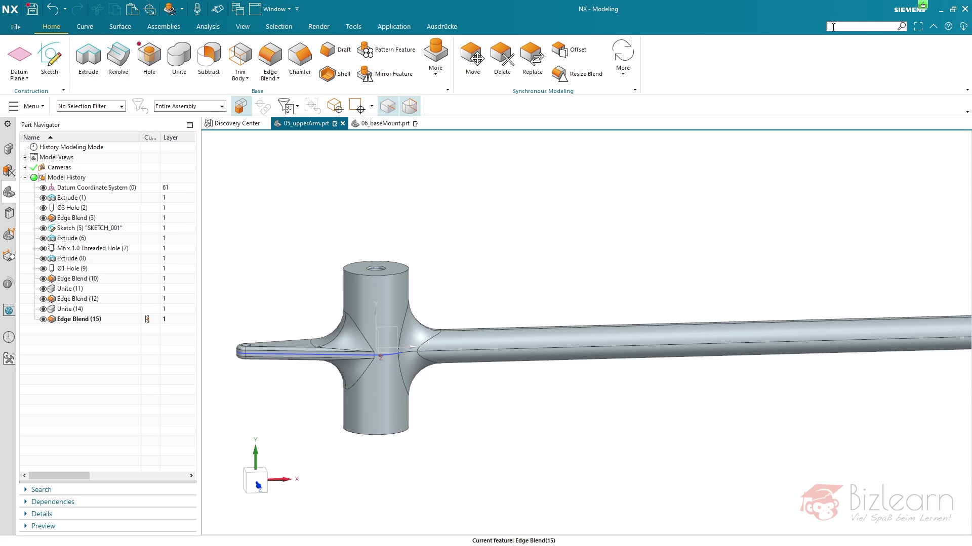
text(ren)
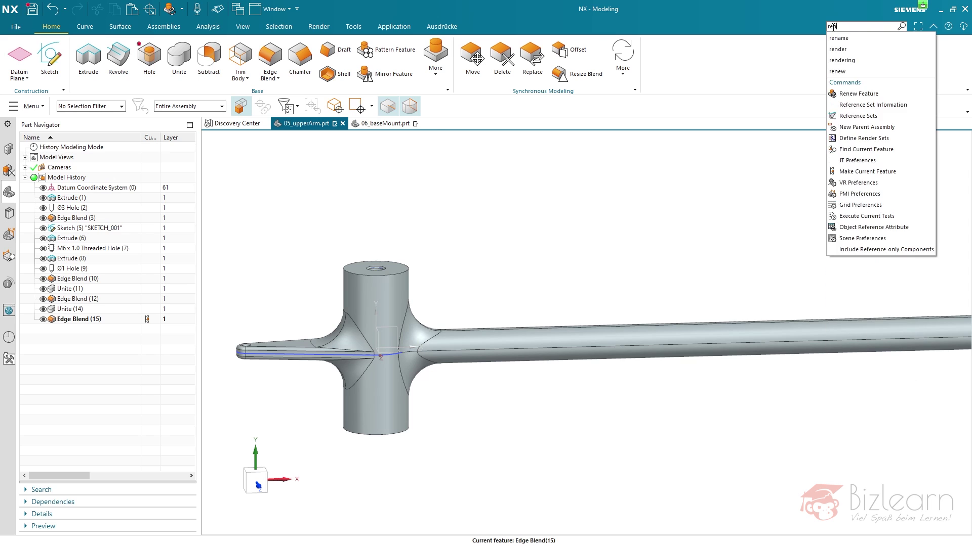
click(880, 92)
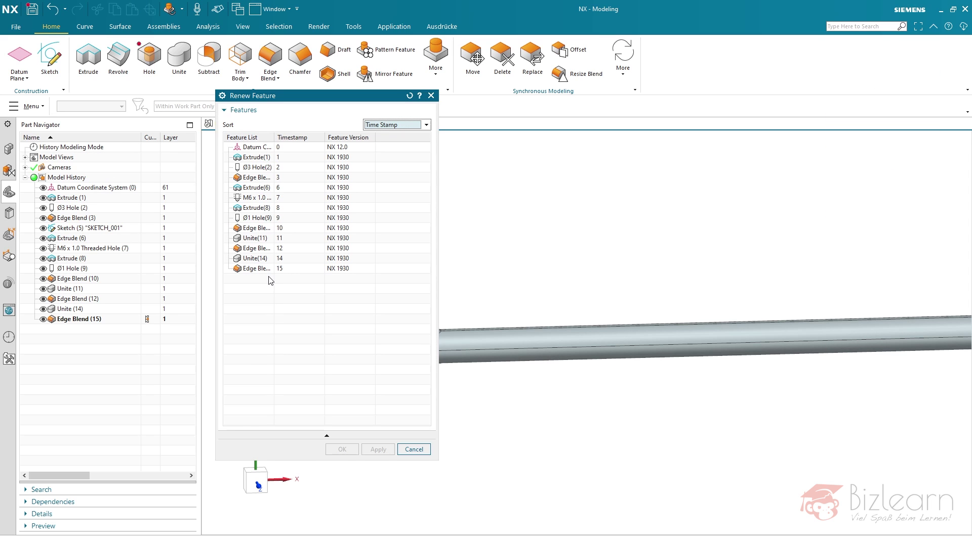
click(431, 96)
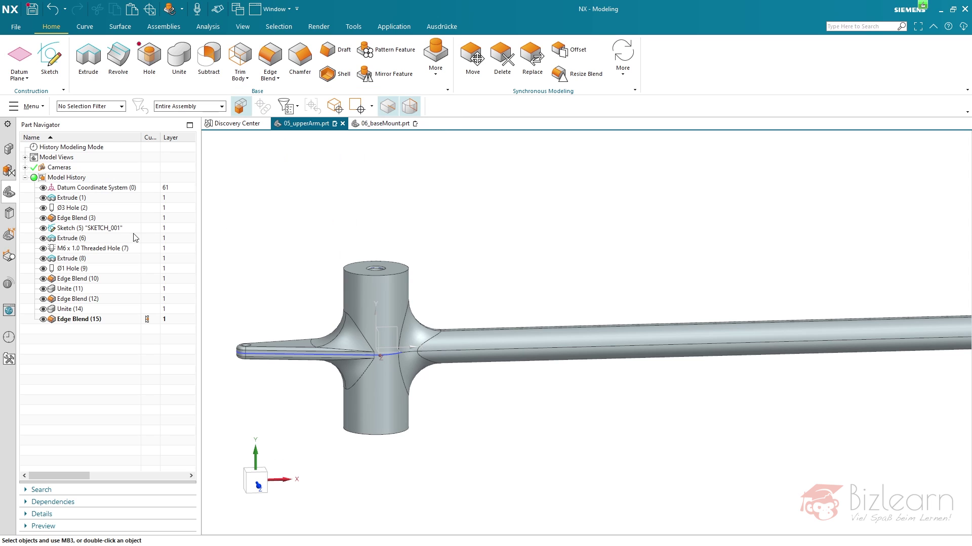
click(98, 230)
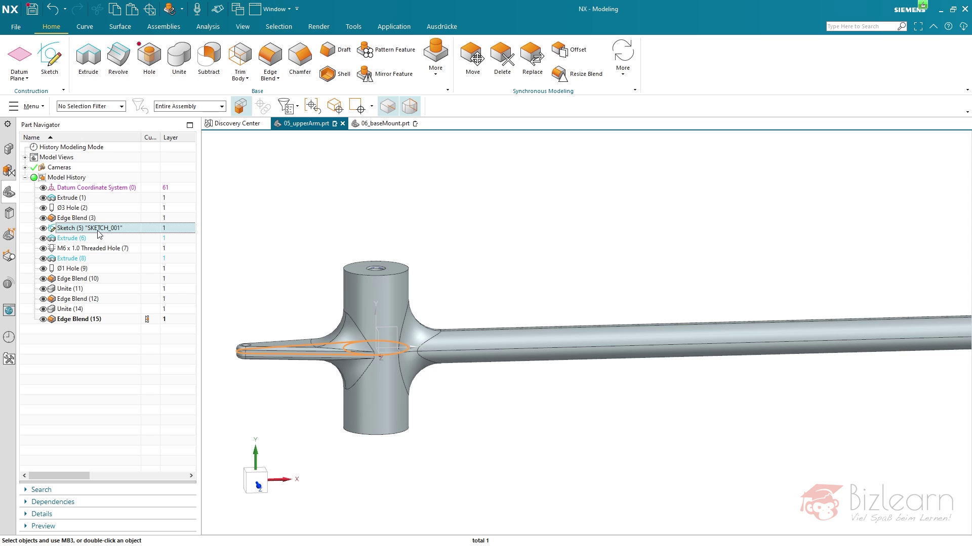
double_click(99, 230)
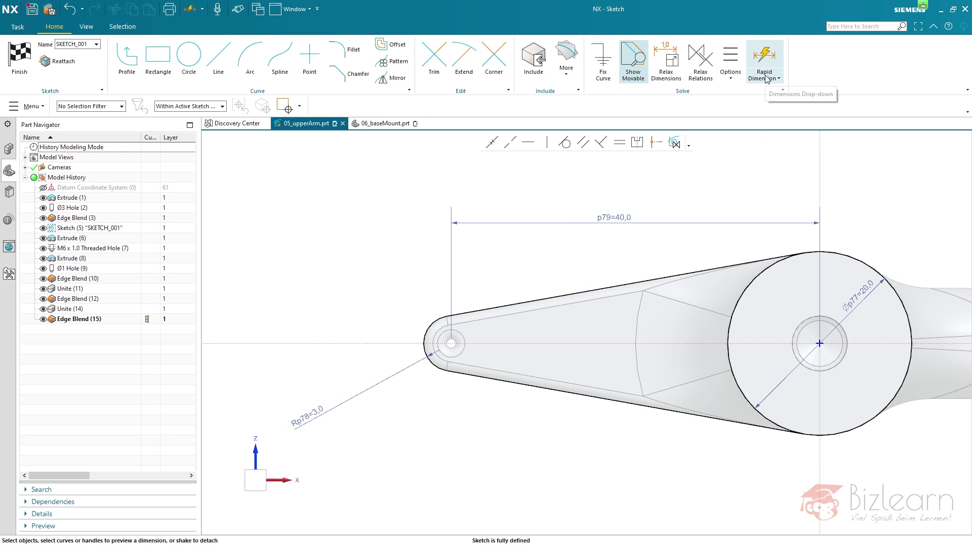
right_click(374, 232)
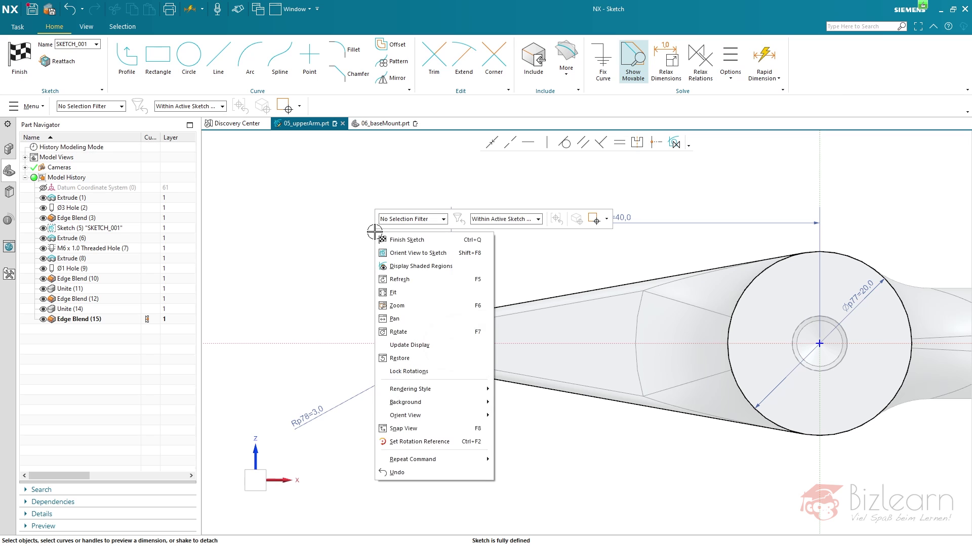
click(402, 239)
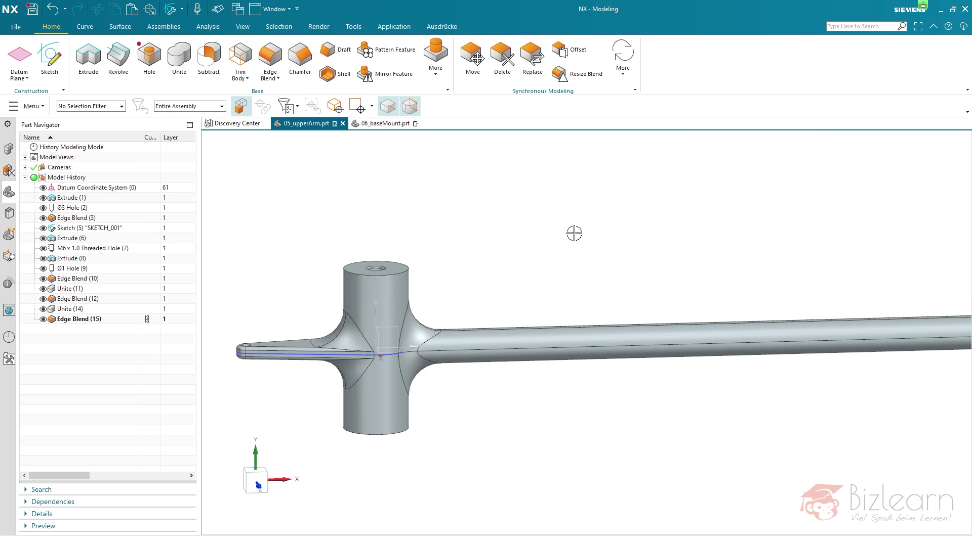
scroll(586, 233, down, 1)
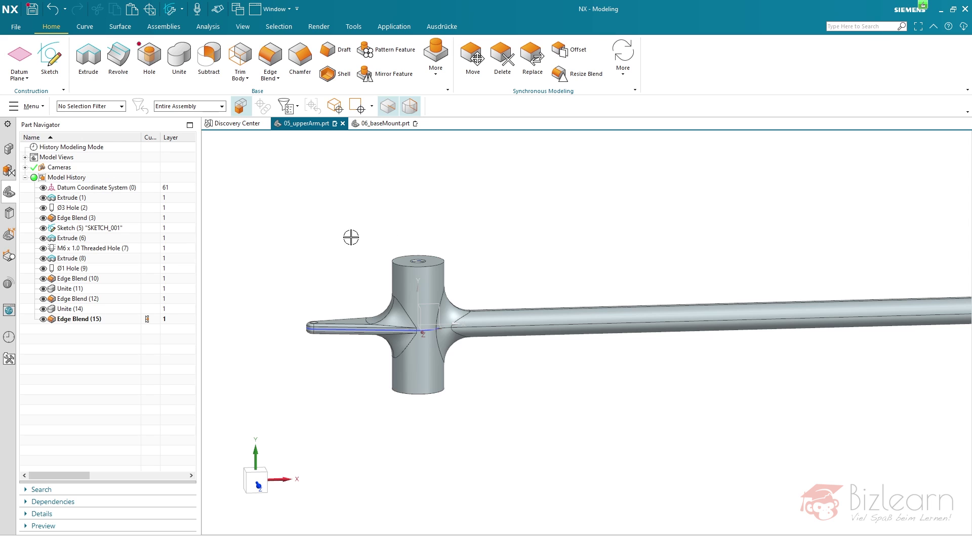
click(96, 229)
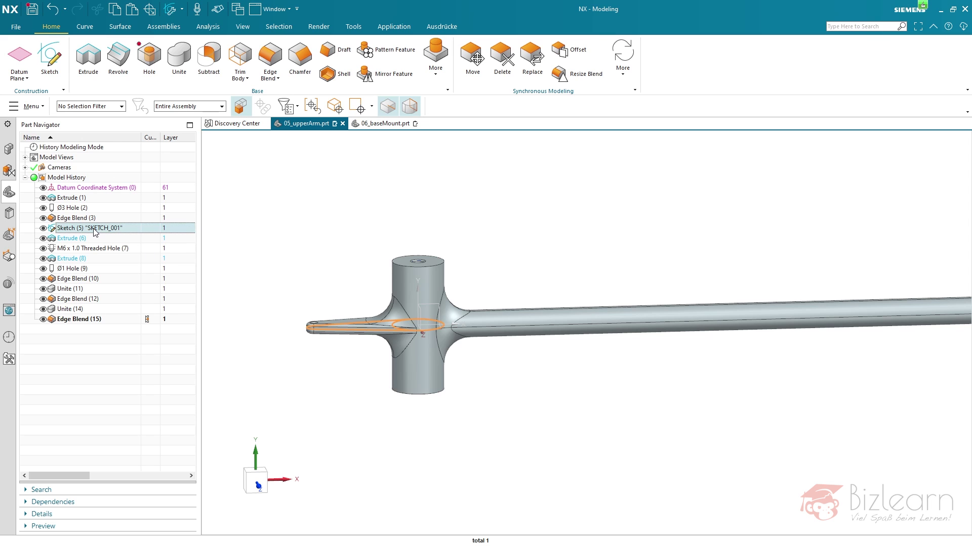
mouse_move(333, 237)
middle_down()
mouse_move(310, 232)
mouse_move(317, 245)
middle_up()
scroll(319, 244, down, 2)
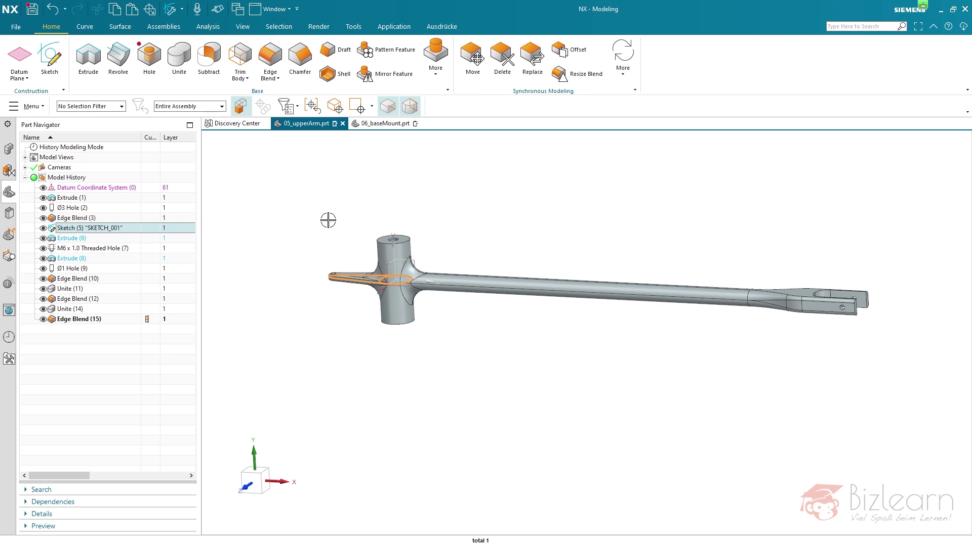
Step: Reattach SKETCH_001 to the datum CSYS with the Inferred plane method, previewing before confirming
right_click(105, 234)
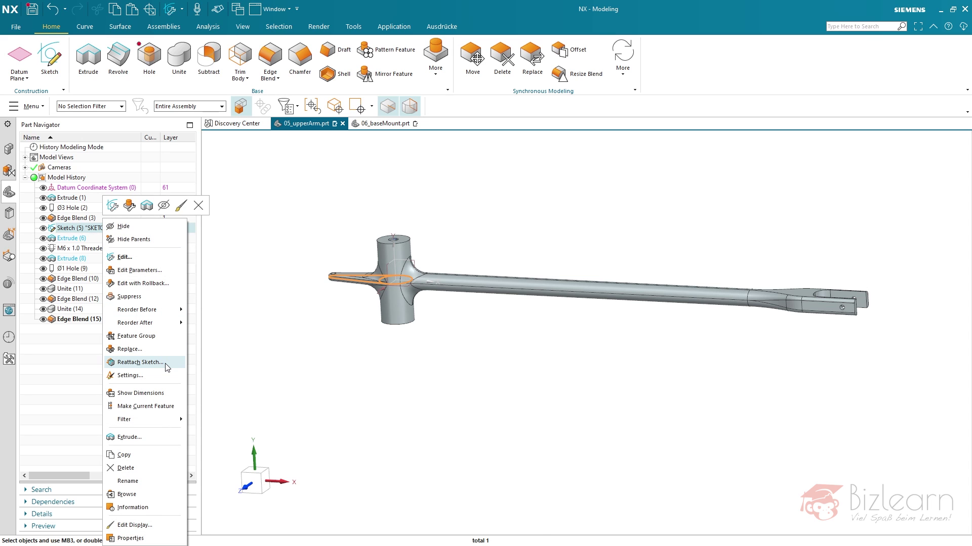
click(140, 362)
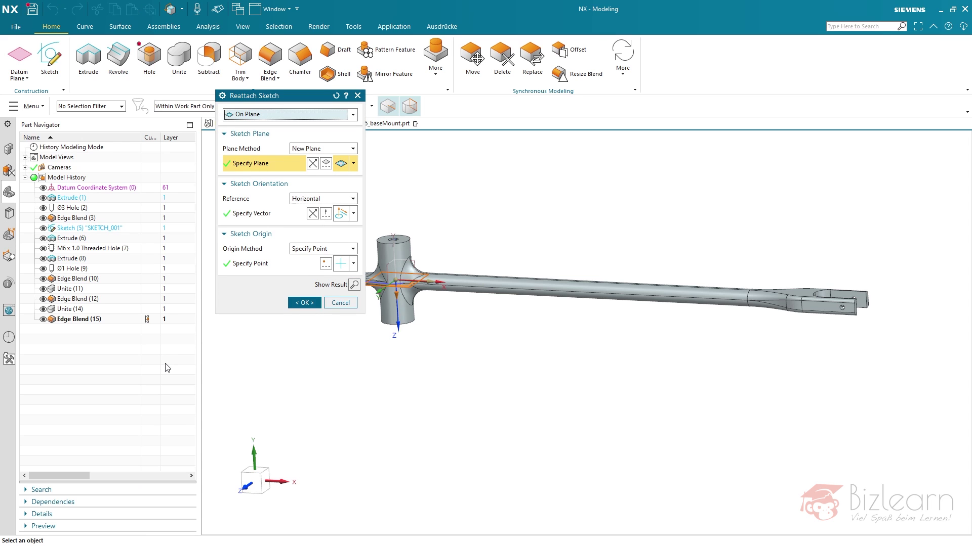
scroll(401, 251, up, 2)
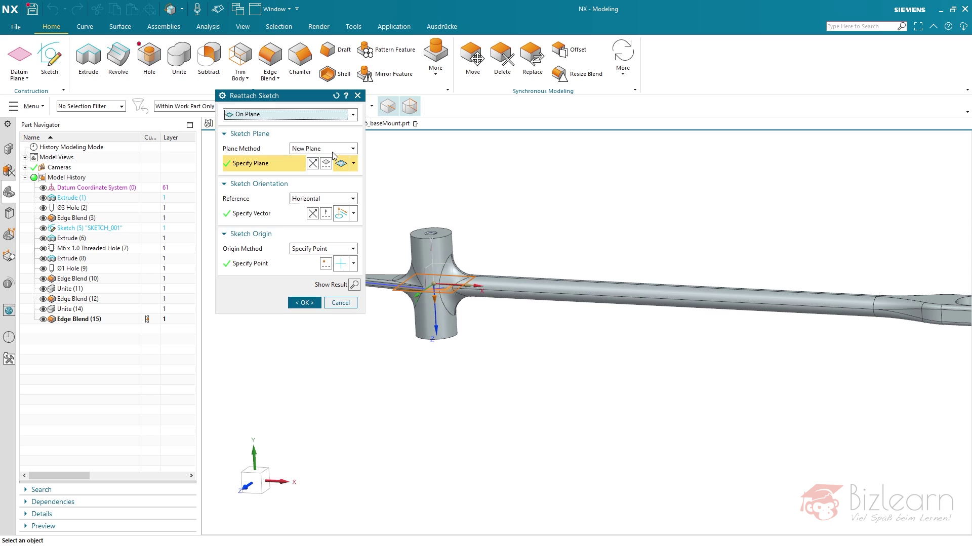
click(332, 152)
click(314, 159)
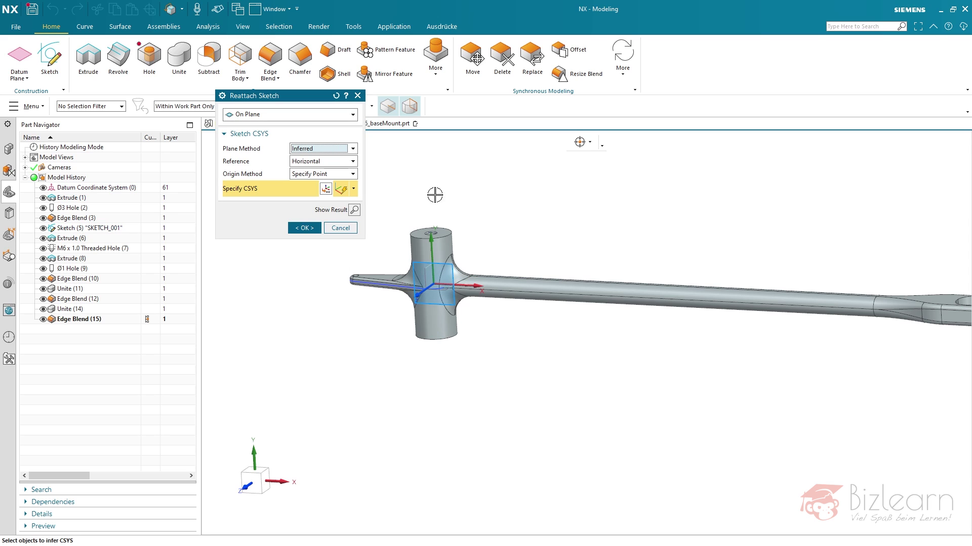
click(468, 261)
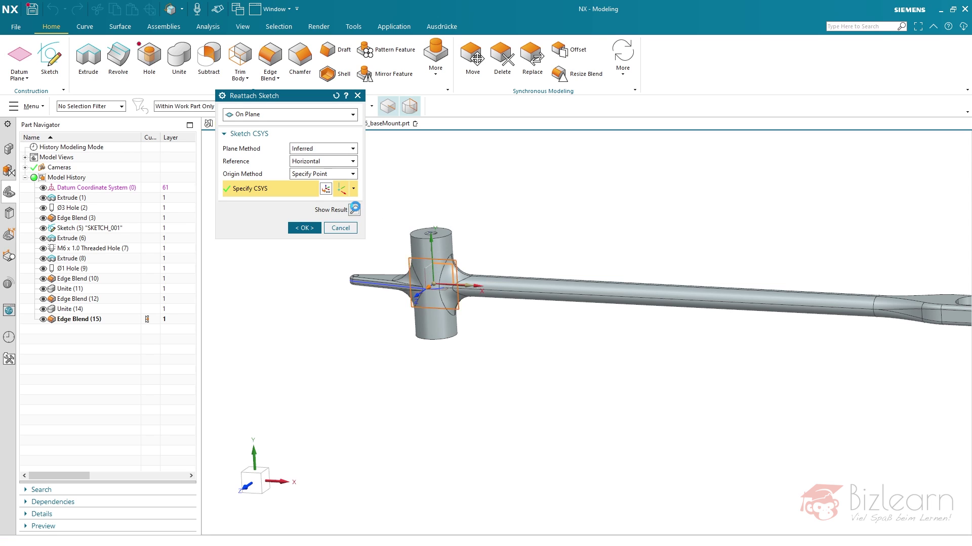
click(354, 209)
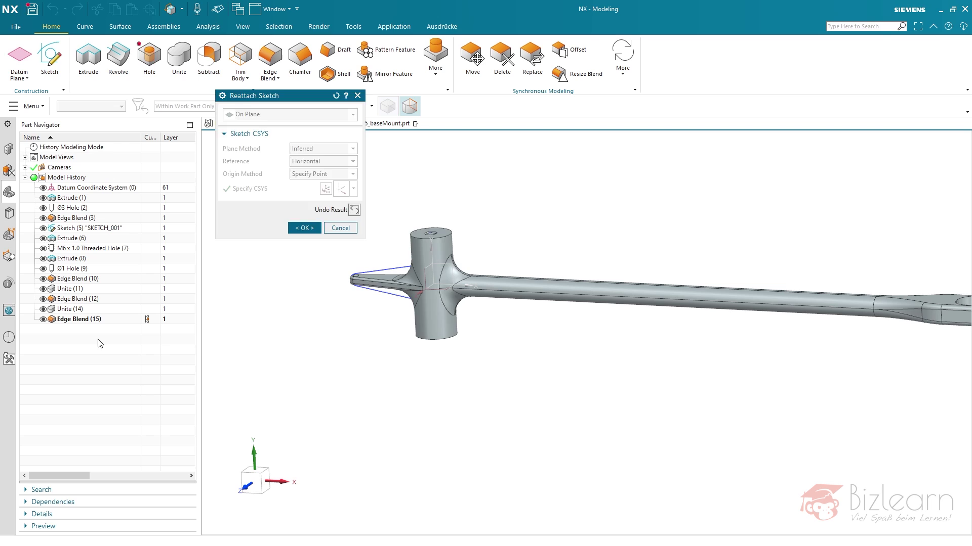
key(Return)
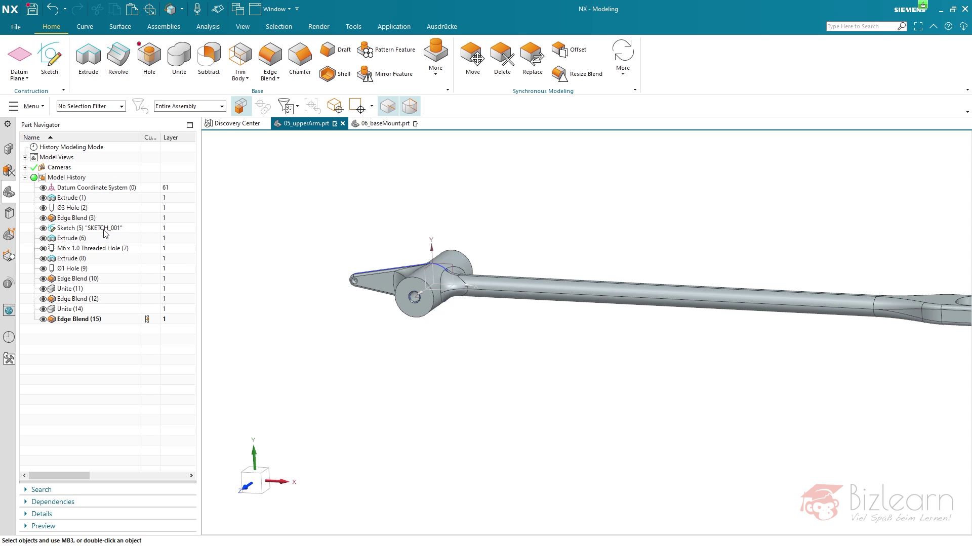
Step: Select Sketch (5) SKETCH_001 in the Part Navigator
click(104, 228)
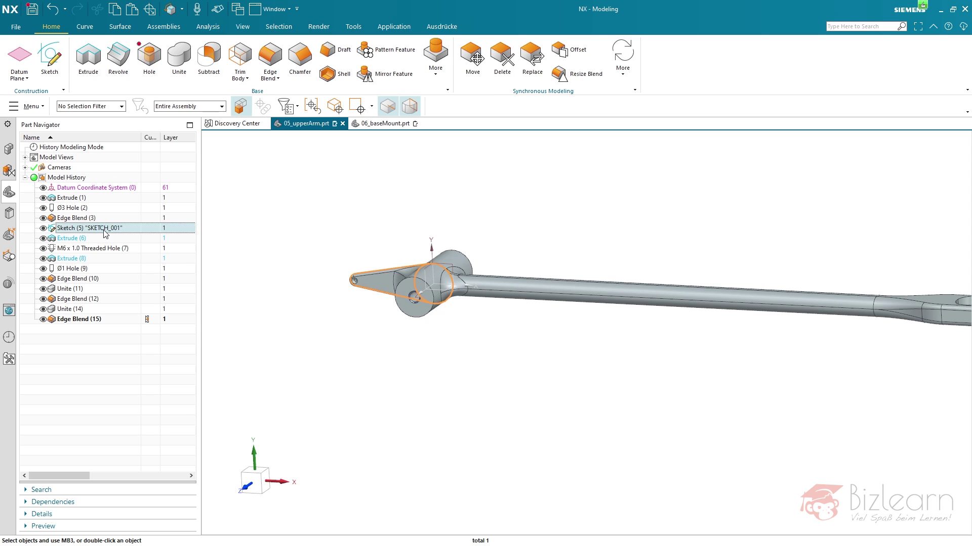
Step: Review the upper arm features from Extrude (6) through Edge Blend (15) on the model
click(78, 239)
click(79, 249)
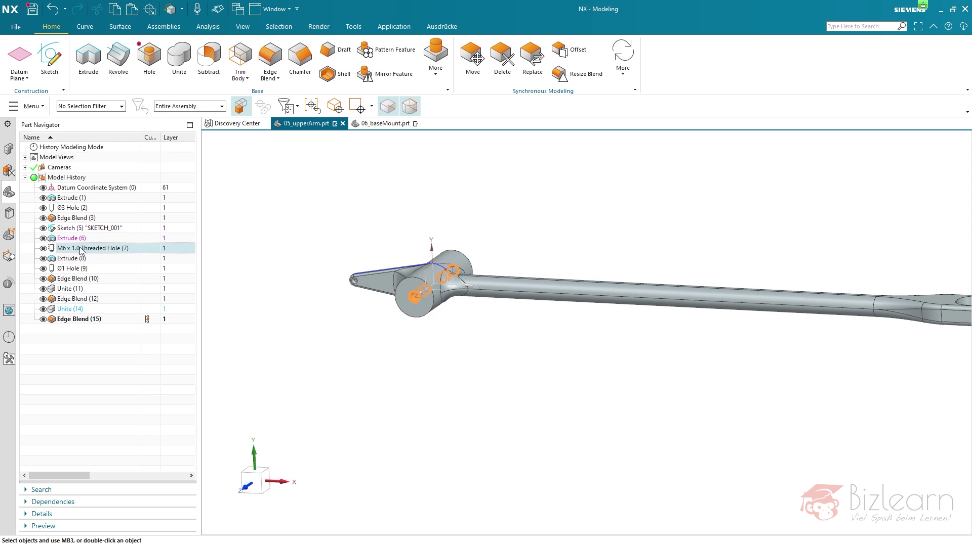
click(79, 259)
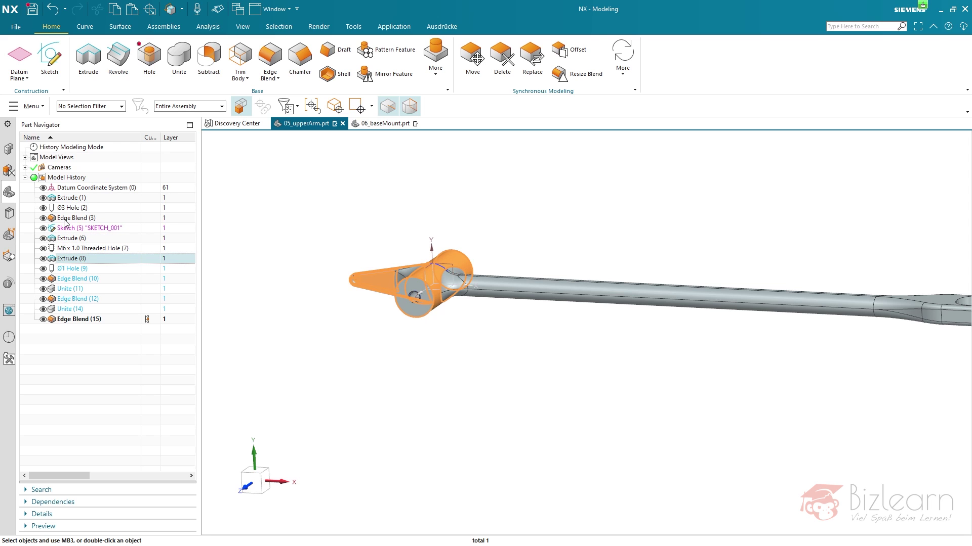
click(78, 269)
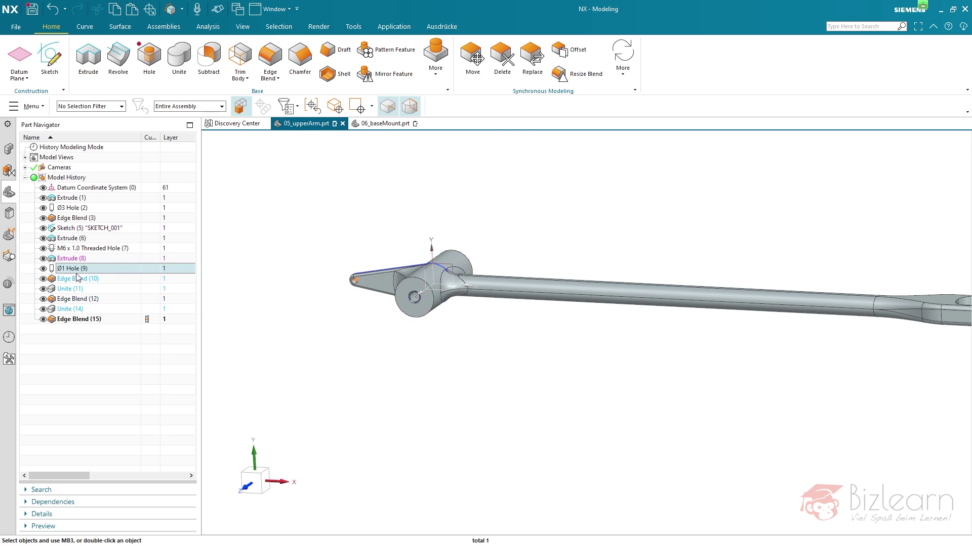
click(76, 278)
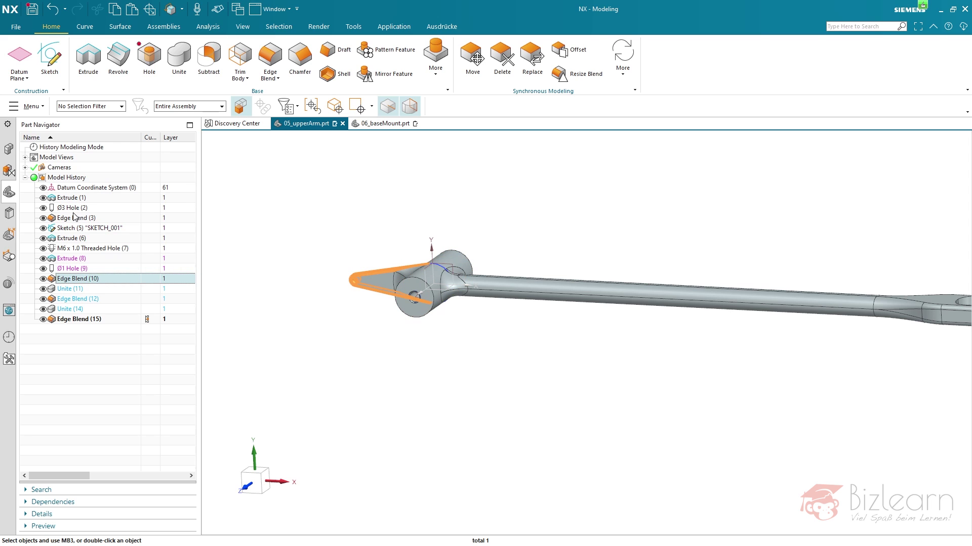
click(84, 298)
click(83, 309)
click(87, 319)
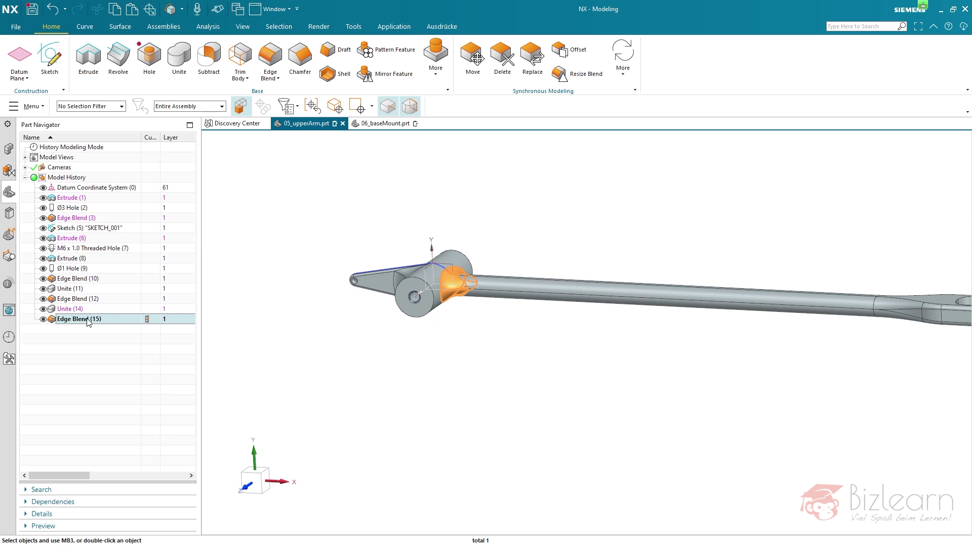
Step: Select SKETCH_001 through Edge Blend (15), copy them, and bring up 06_baseMount.prt
click(79, 229)
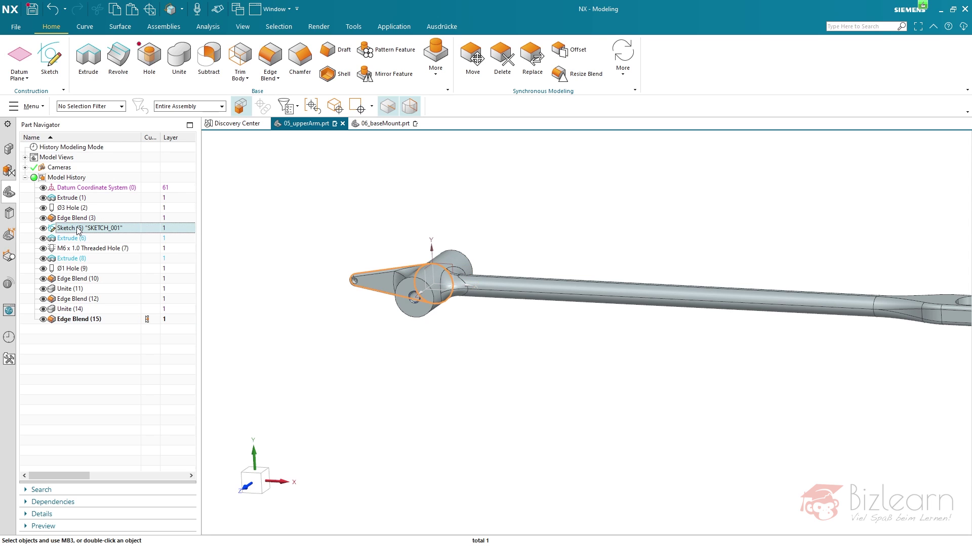
shift+click(80, 320)
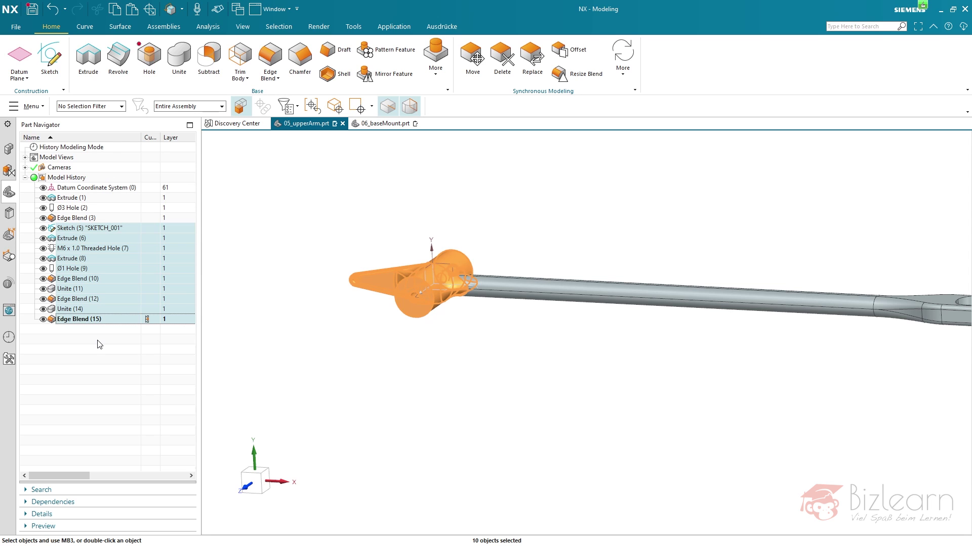
click(99, 345)
Step: Paste the arm features into 06_baseMount, mapping their CSYS to the base mount datum, then select the Target row
click(372, 127)
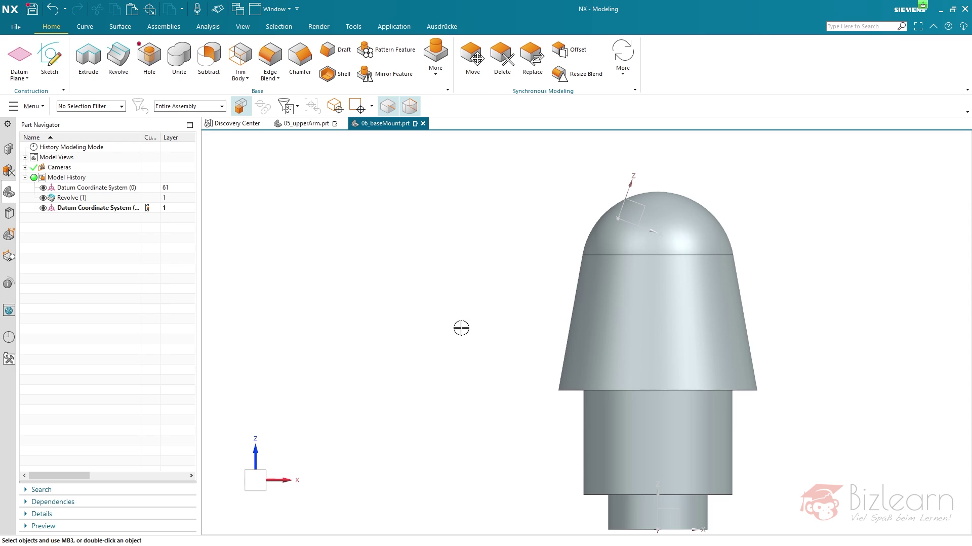
scroll(494, 332, down, 2)
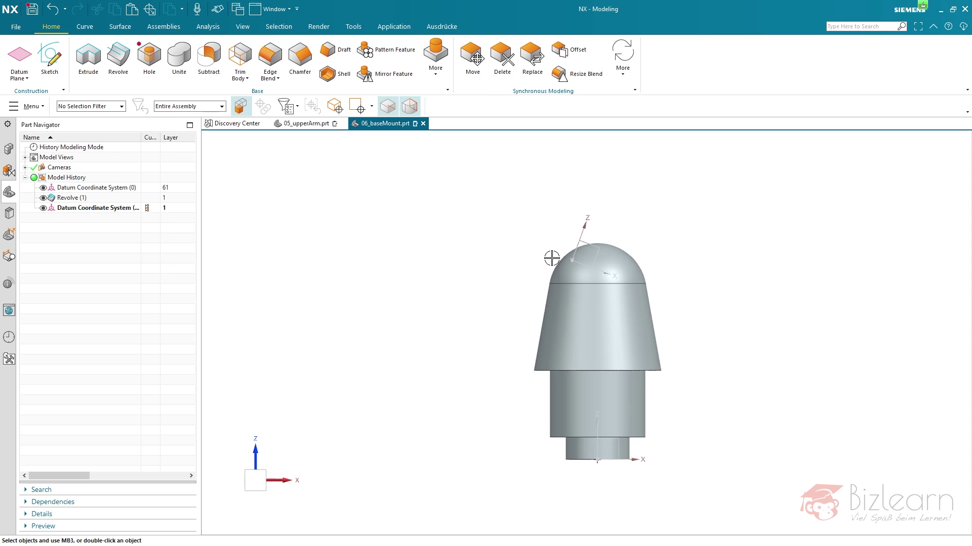
double_click(582, 238)
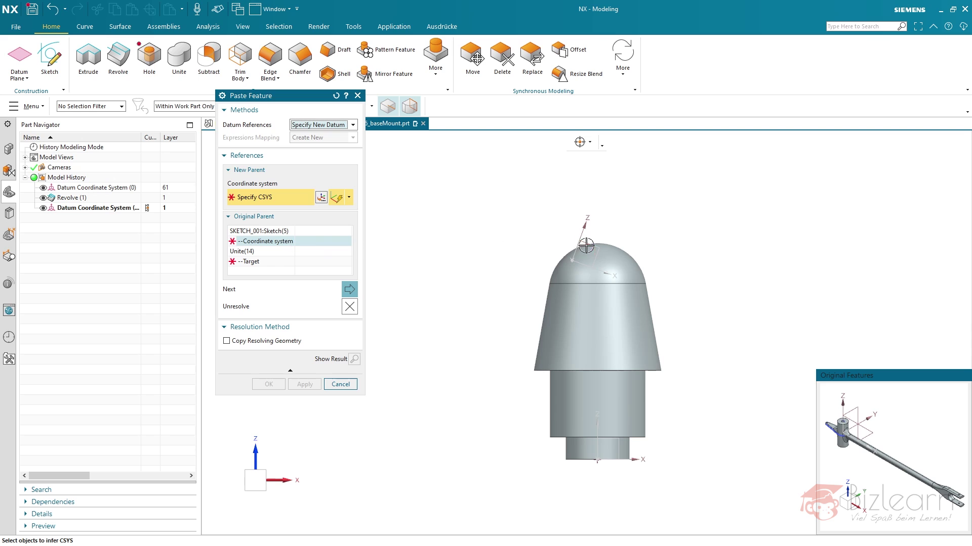
middle_drag(517, 233, 520, 245)
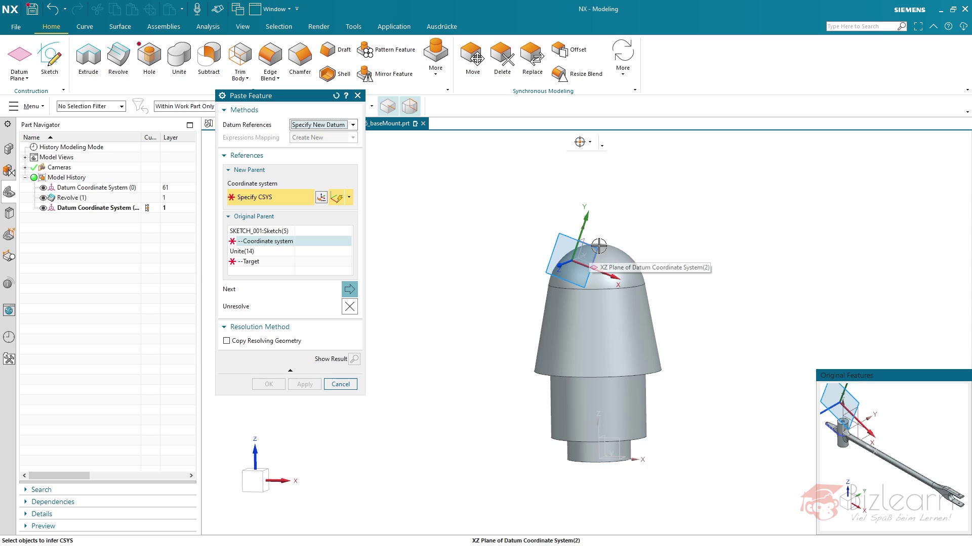
click(598, 246)
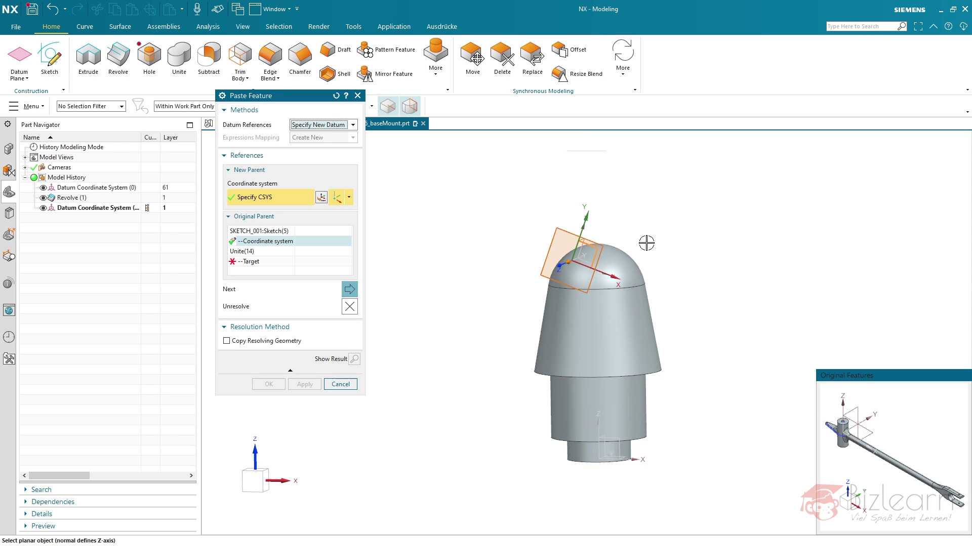
click(253, 262)
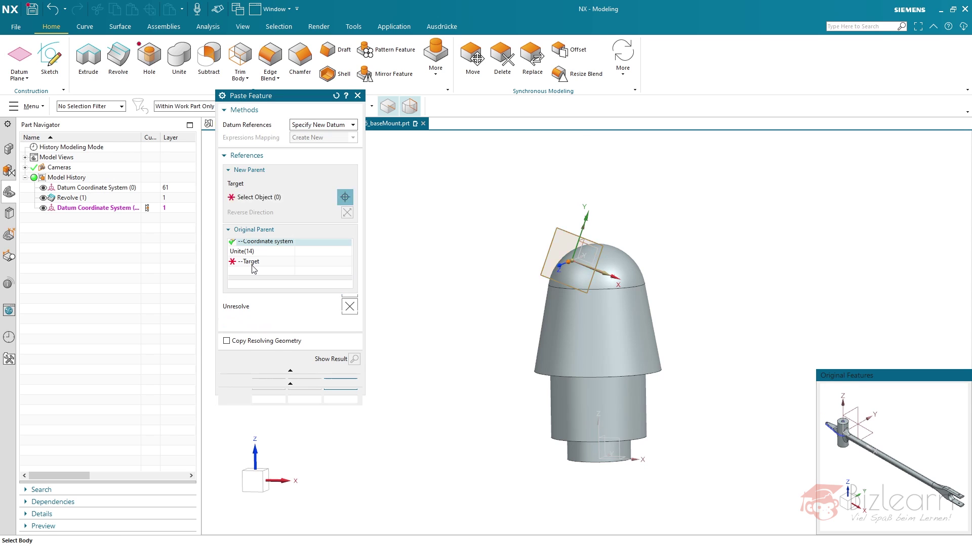
Step: Use the Revolve body as the Target, finish the paste, and dismiss the Edge Blend (17) failure report
click(557, 327)
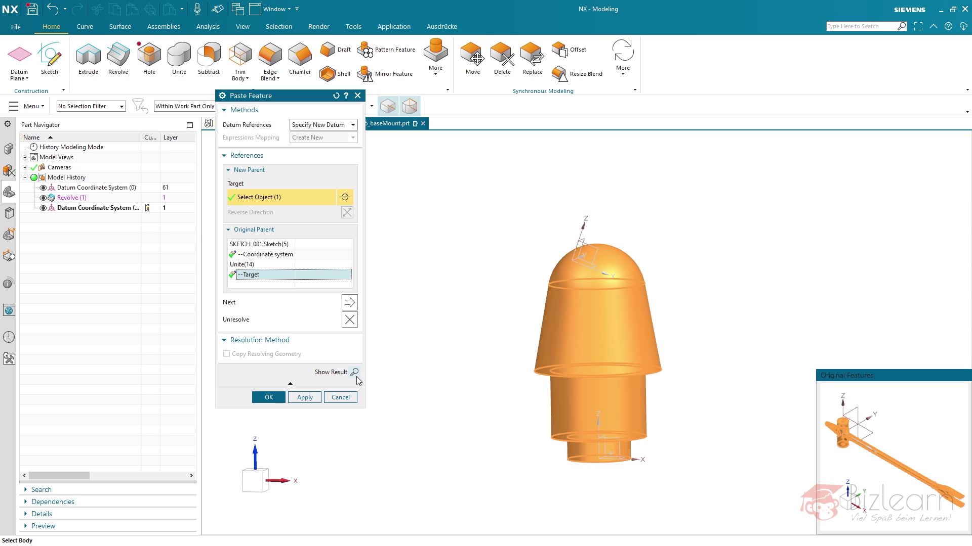
click(281, 394)
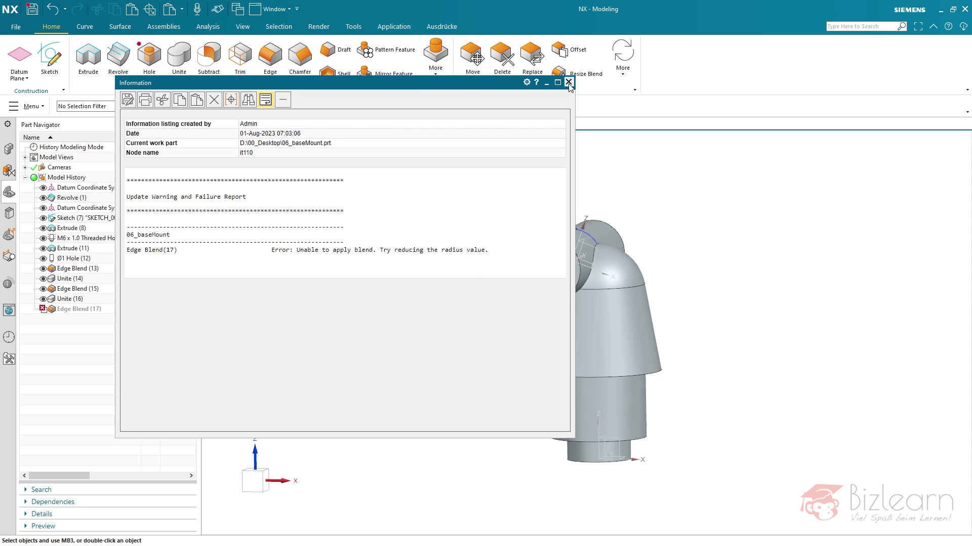
click(569, 82)
Step: Inspect the pasted M6 x 1.0 Threaded Hole (10), then open the failing Edge Blend (17) for editing
scroll(582, 199, up, 4)
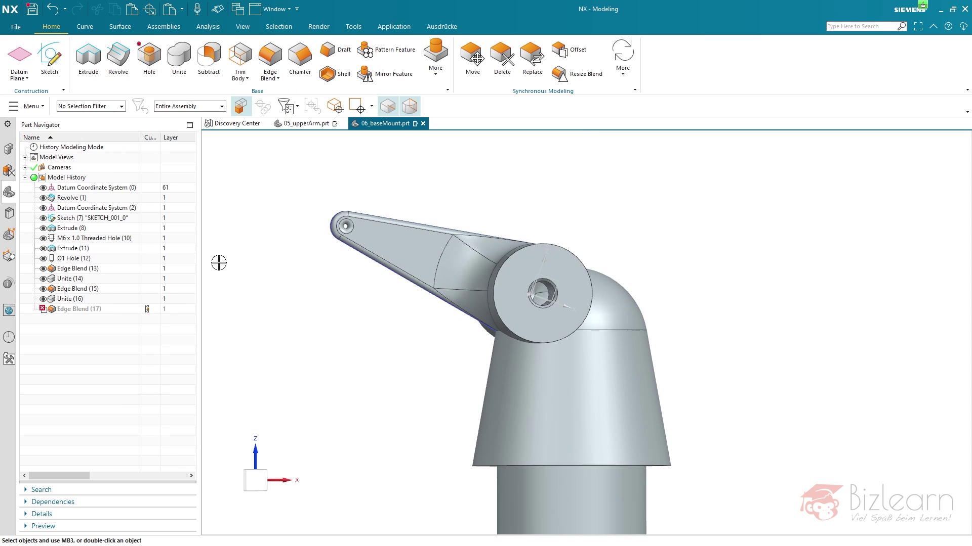
mouse_move(87, 311)
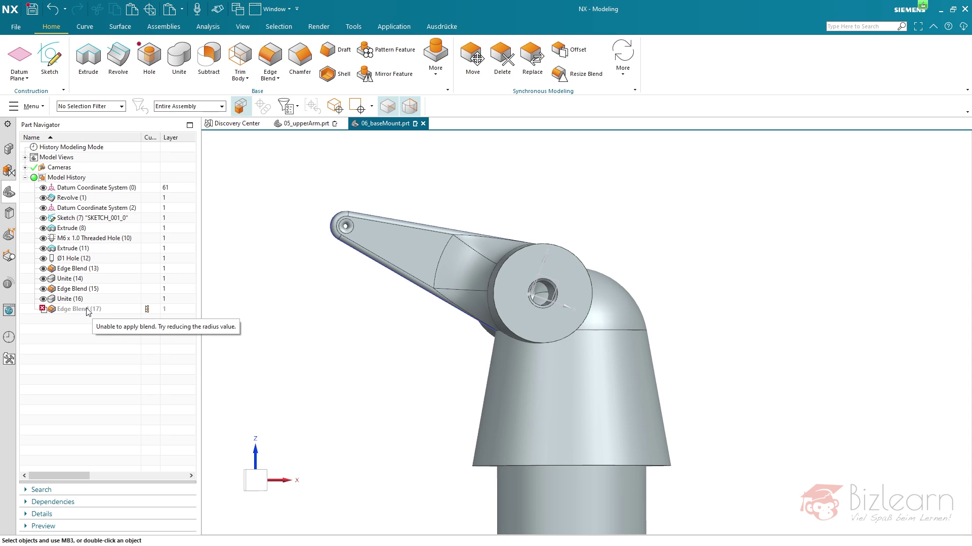
scroll(521, 272, up, 3)
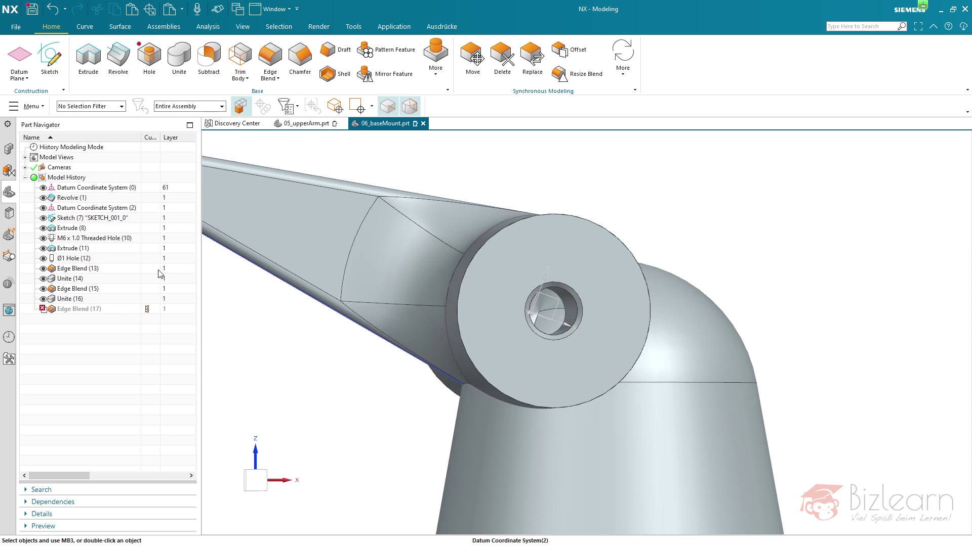
click(102, 239)
mouse_move(441, 311)
middle_down()
mouse_move(434, 306)
mouse_move(442, 317)
middle_up()
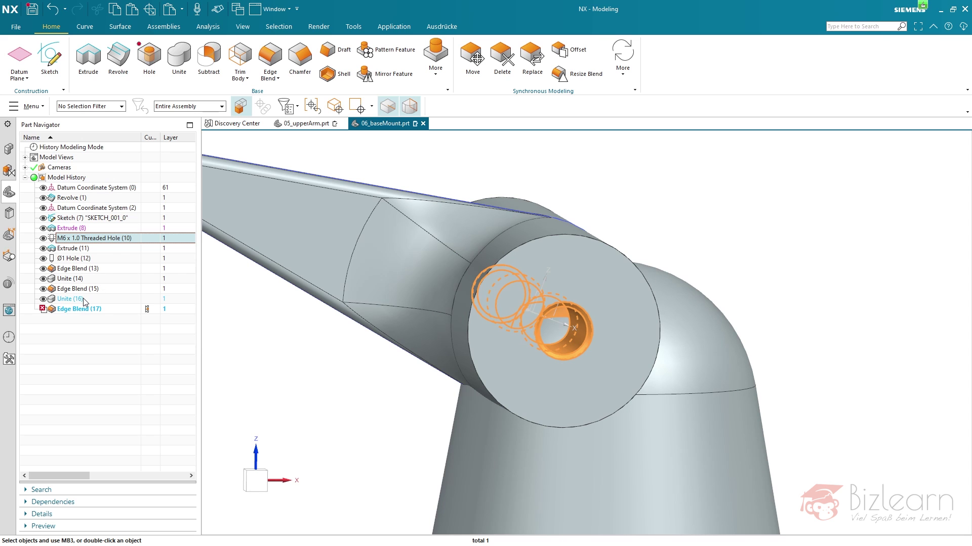
scroll(518, 302, up, 5)
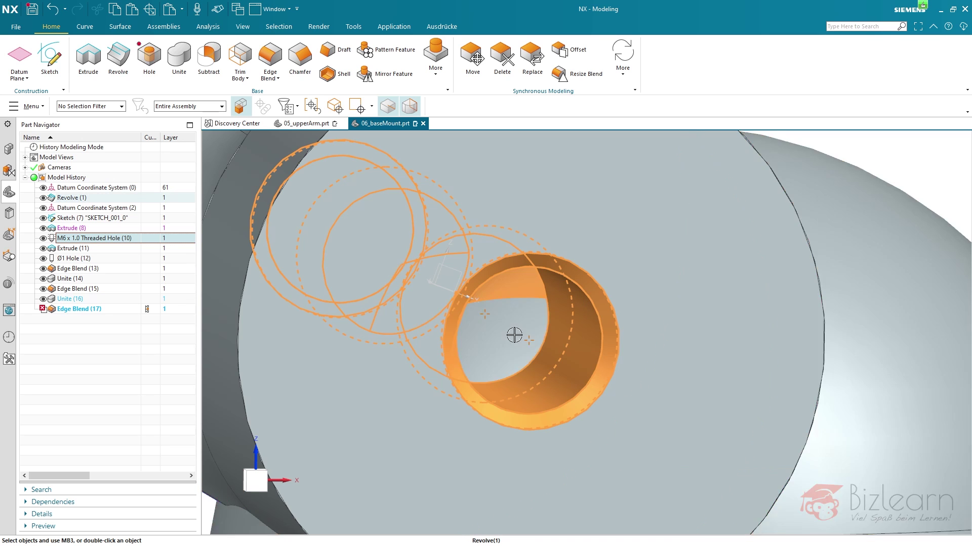
scroll(514, 334, down, 5)
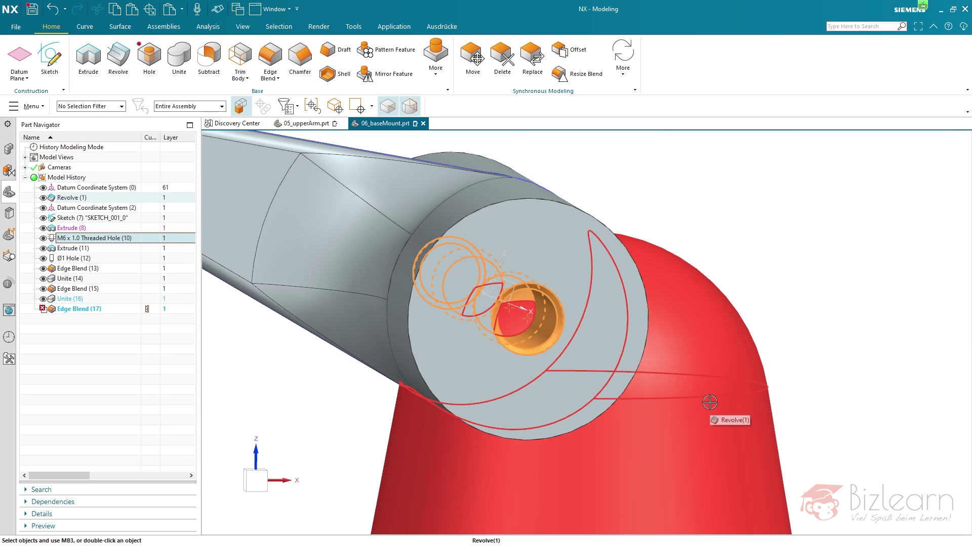
mouse_move(137, 310)
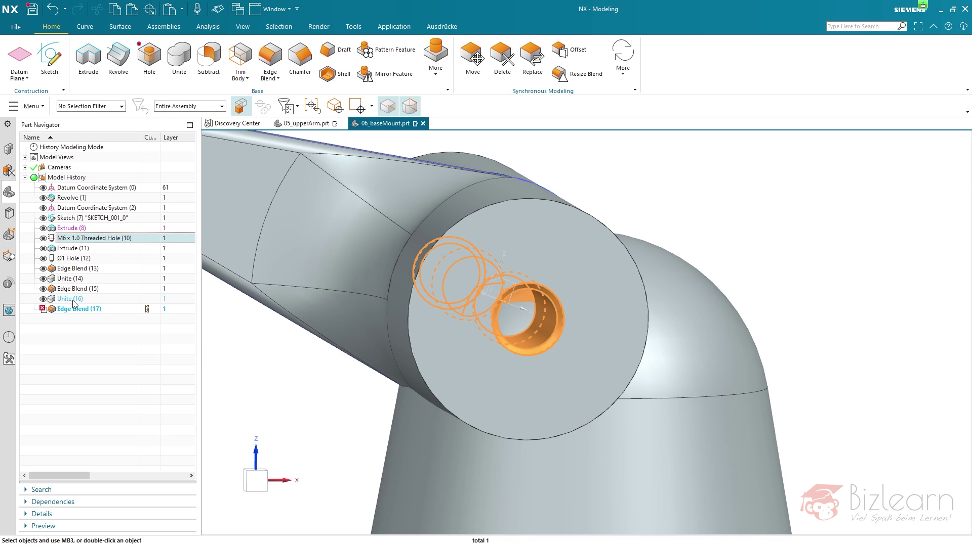
click(84, 309)
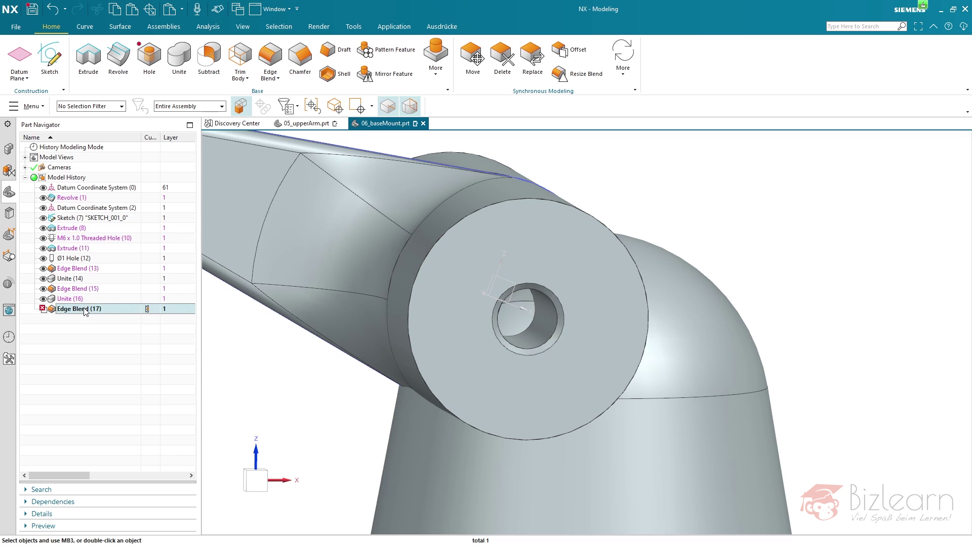
double_click(84, 309)
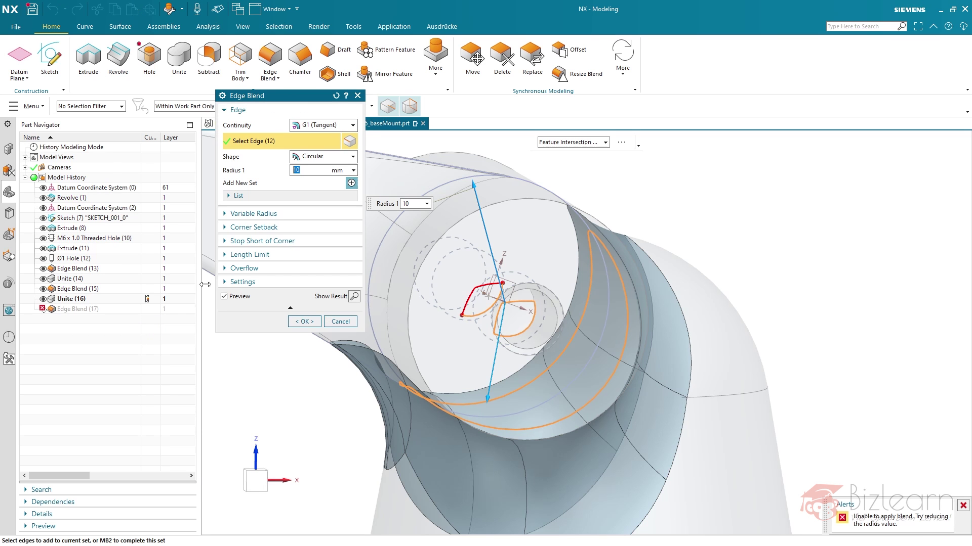
Step: Try Tangent Edges intent on Edge Blend (17), then cancel the edit and return to 05_upperArm.prt
middle_drag(538, 266, 515, 274)
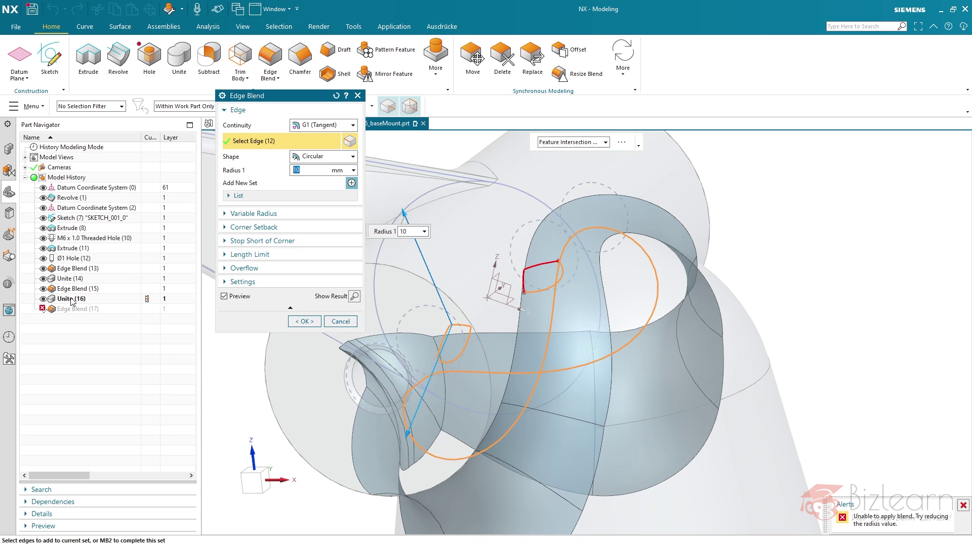
right_click(580, 237)
click(613, 267)
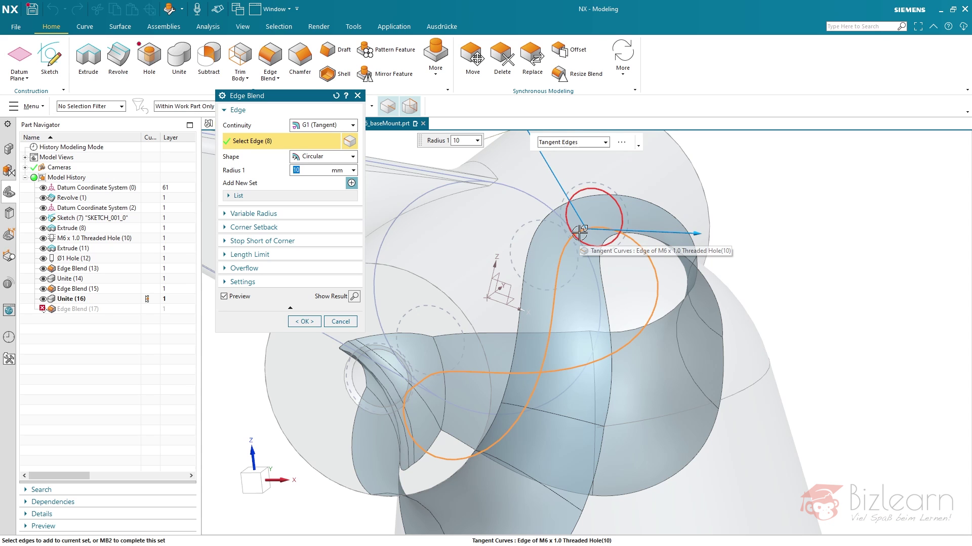
middle_drag(580, 232, 610, 303)
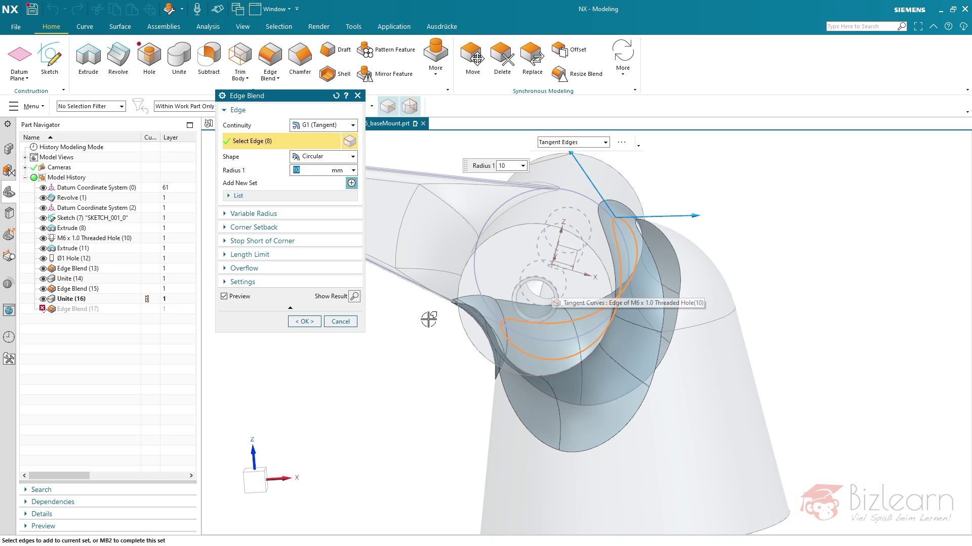
click(348, 323)
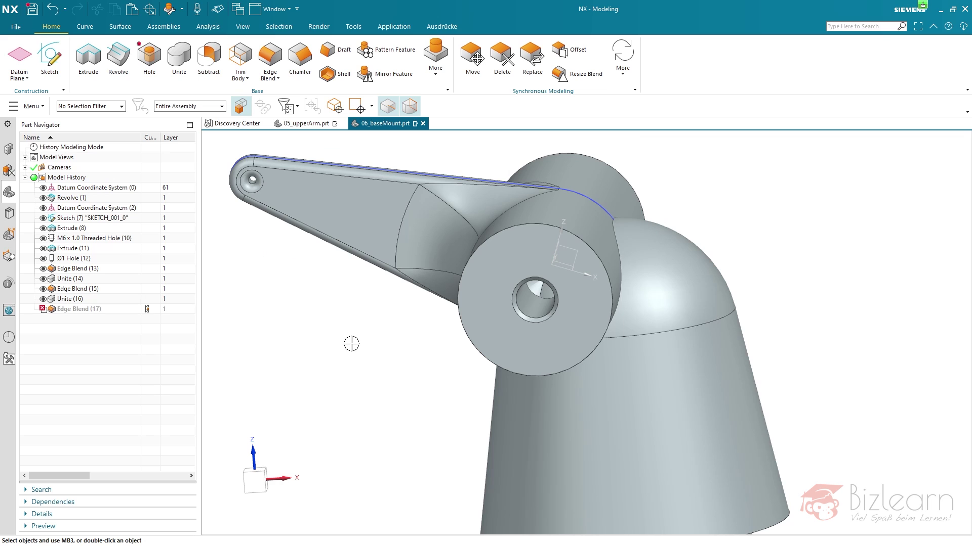
click(303, 124)
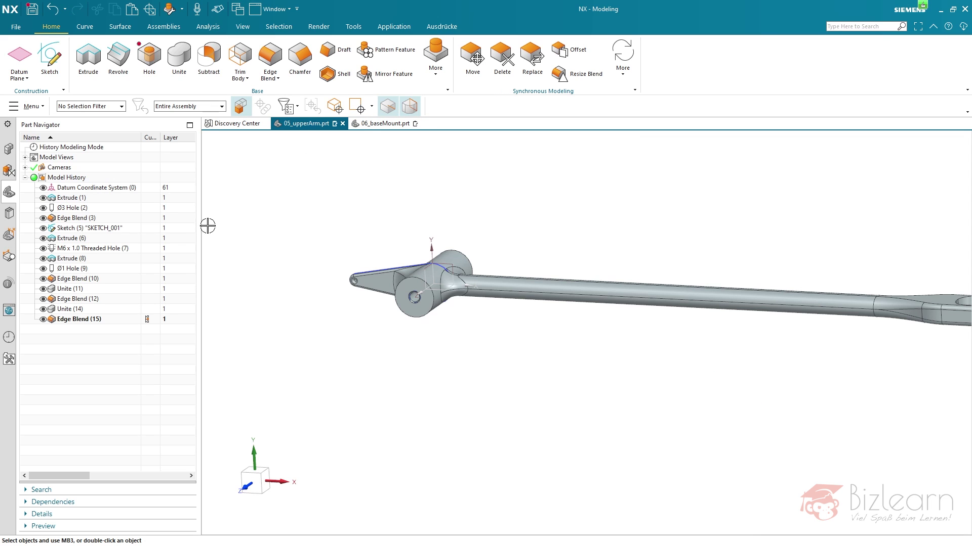
Step: Redefine Edge Blend (15) with Tangent Edges intent, reselecting the hub's six-edge chain at 10 mm
click(100, 319)
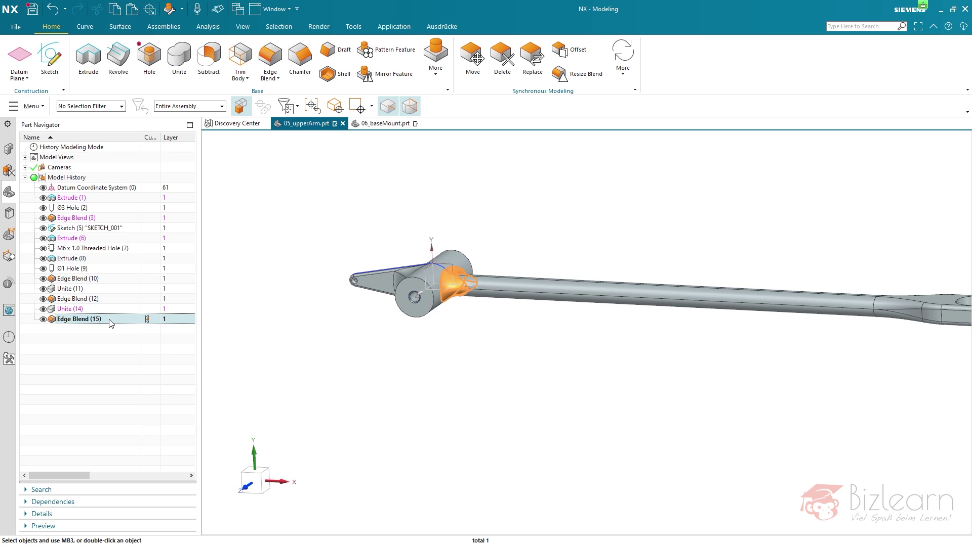
scroll(426, 268, up, 4)
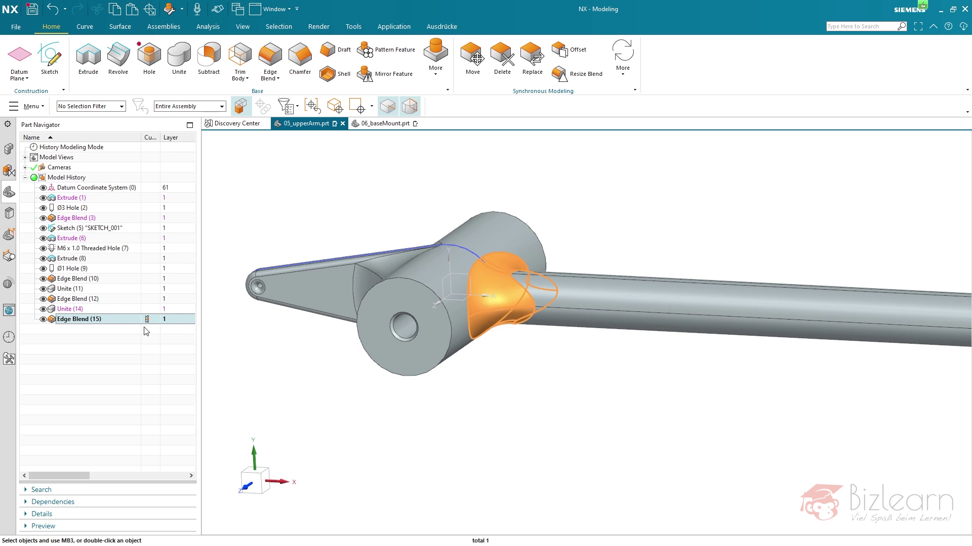
double_click(126, 320)
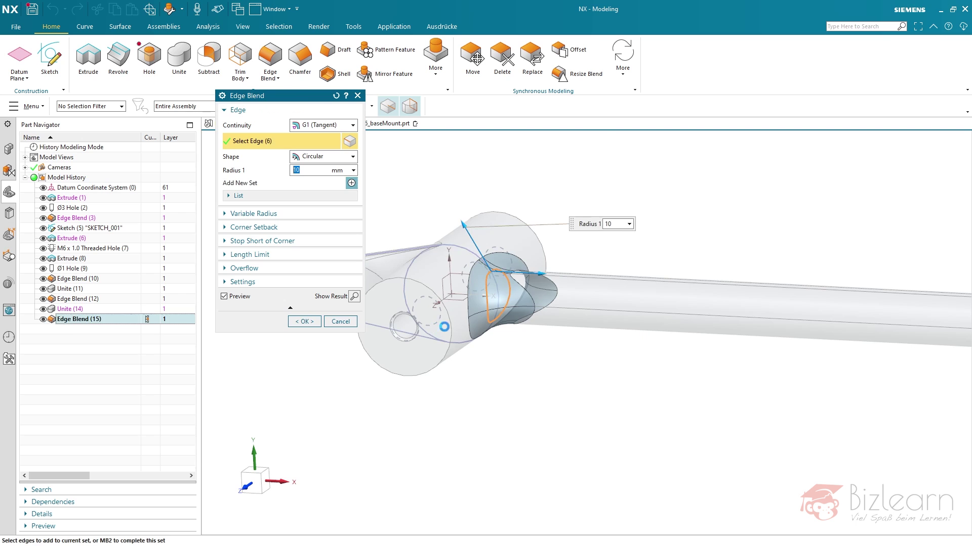
mouse_move(434, 328)
middle_down()
mouse_move(449, 306)
mouse_move(436, 337)
middle_up()
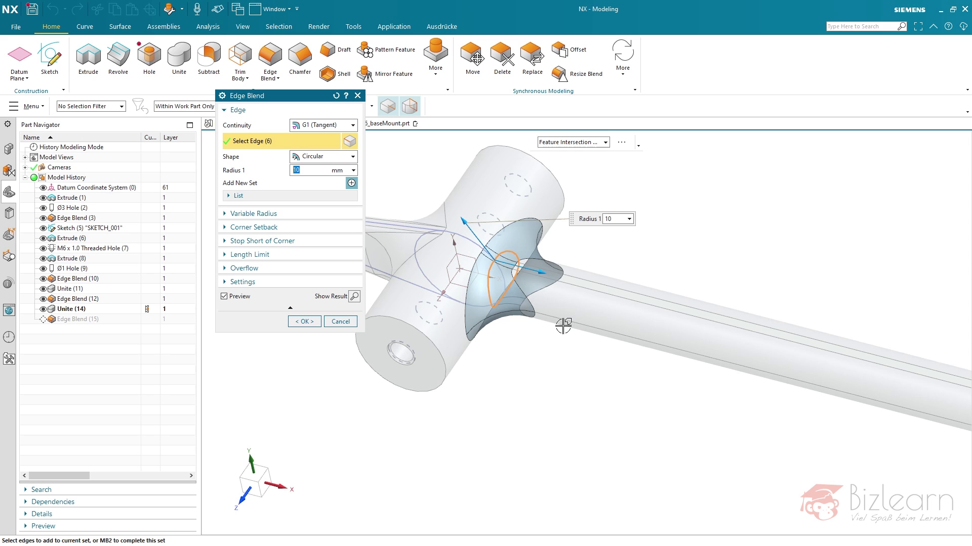
right_click(514, 257)
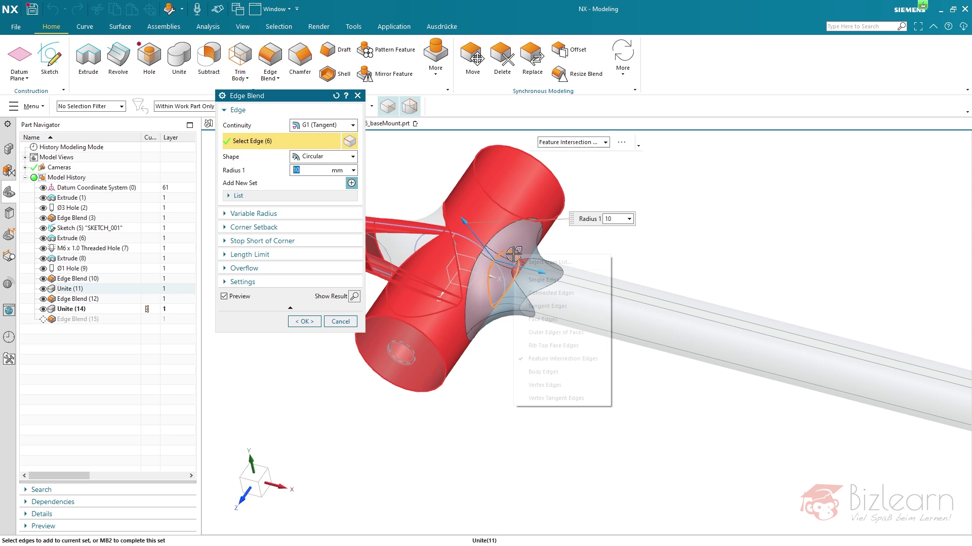
click(521, 279)
click(521, 278)
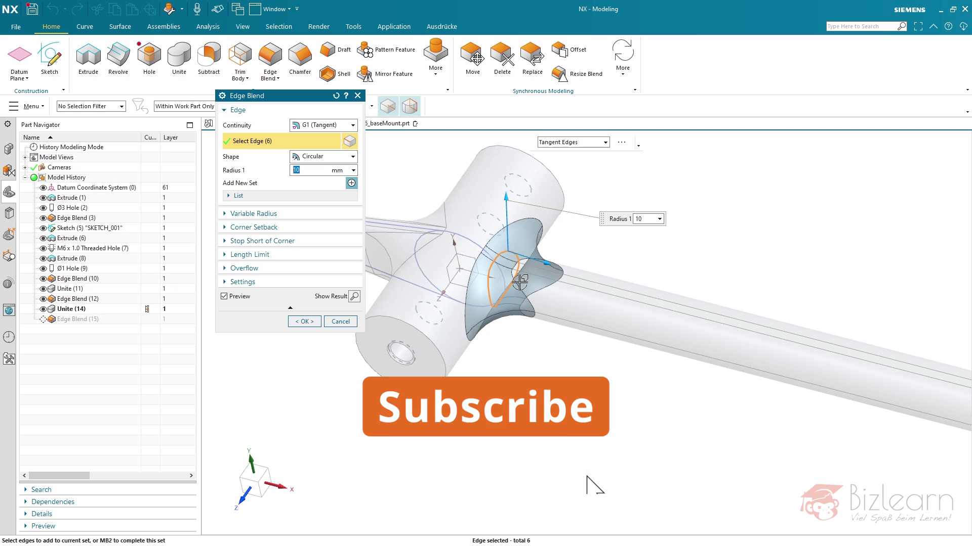
click(304, 322)
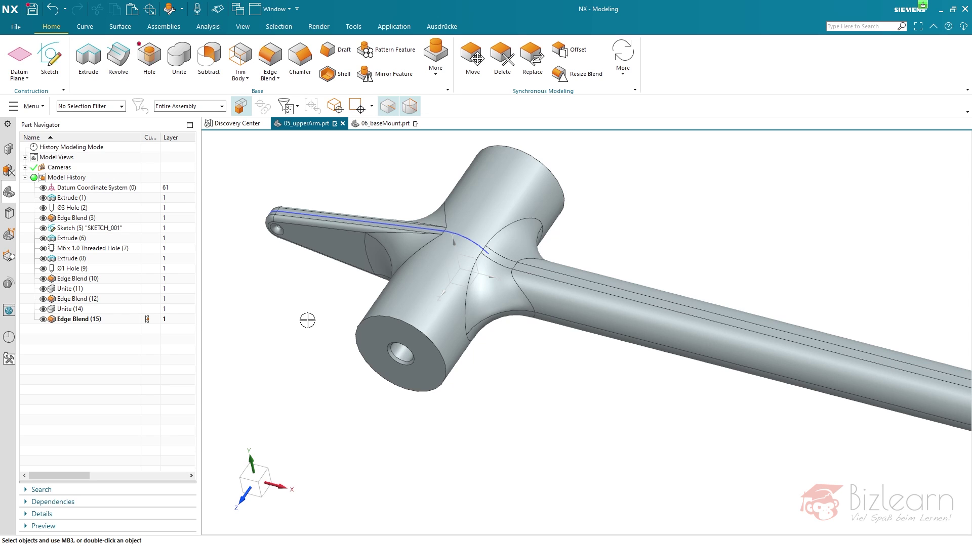
Step: Select and copy the upper arm features from SKETCH_001 through Edge Blend (15)
click(116, 228)
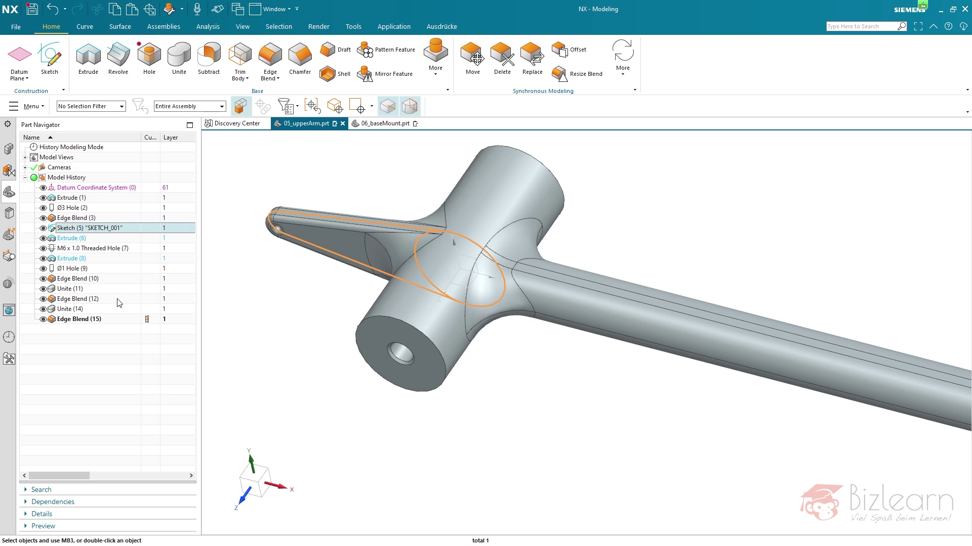
shift+click(111, 319)
click(130, 332)
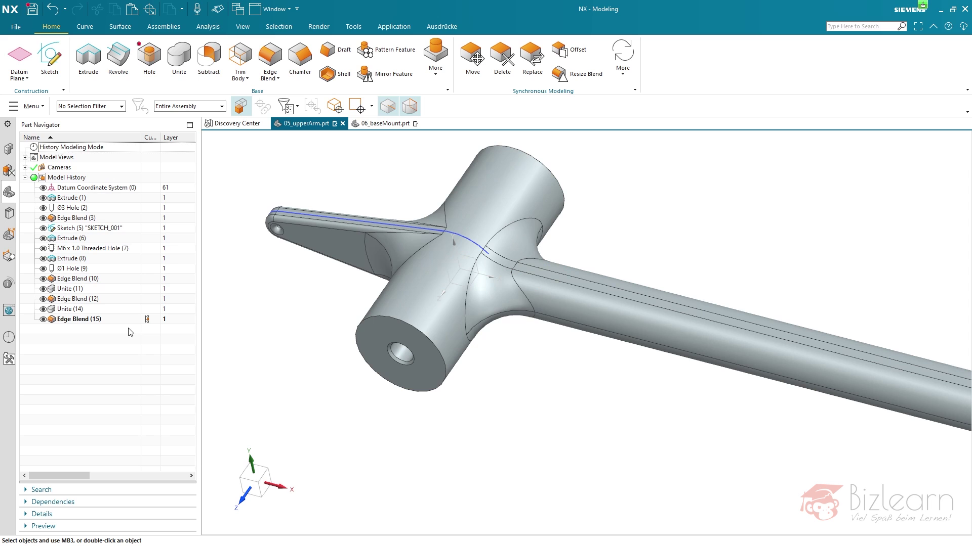
Step: Paste them, review the blend's adjacent face parent in Paste Feature, then cancel the paste
key(ctrl+v)
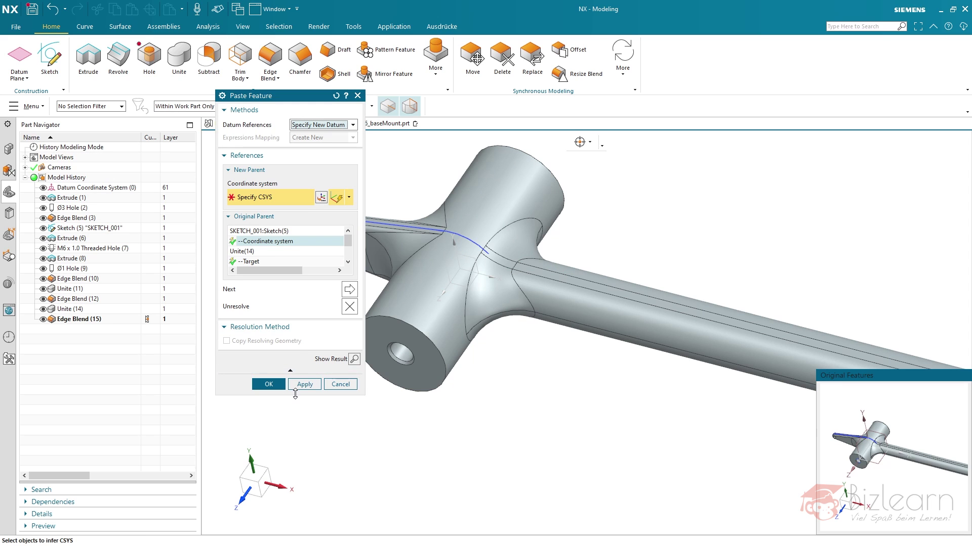
drag(296, 401, 296, 460)
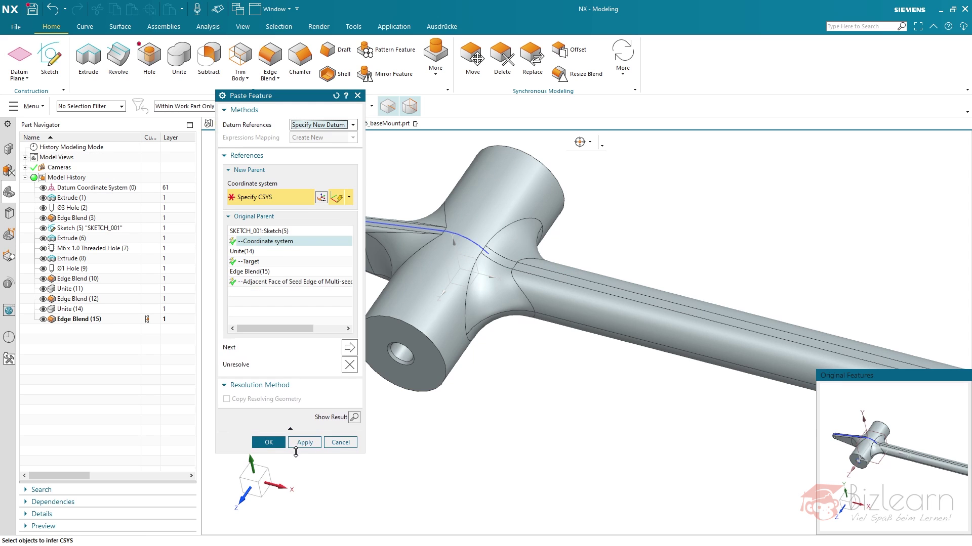
click(264, 282)
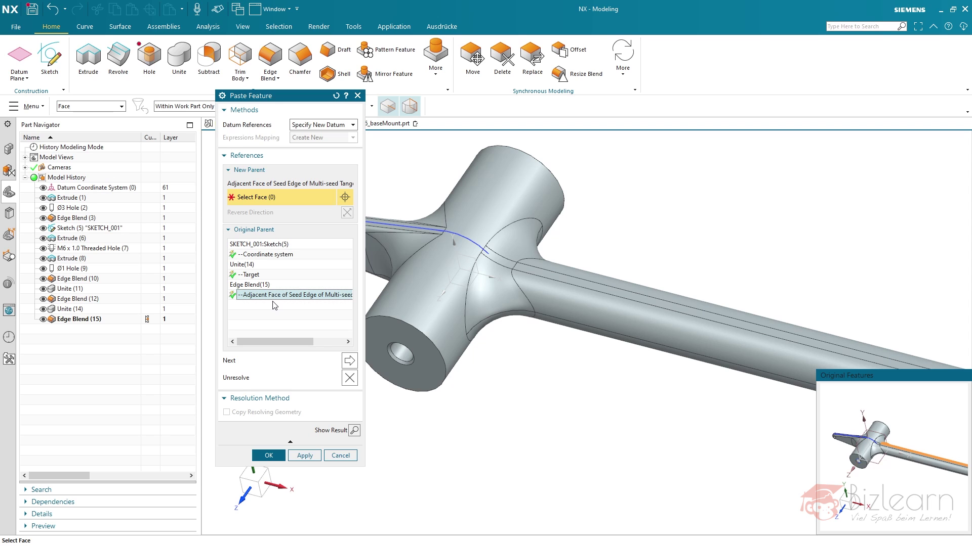
click(398, 130)
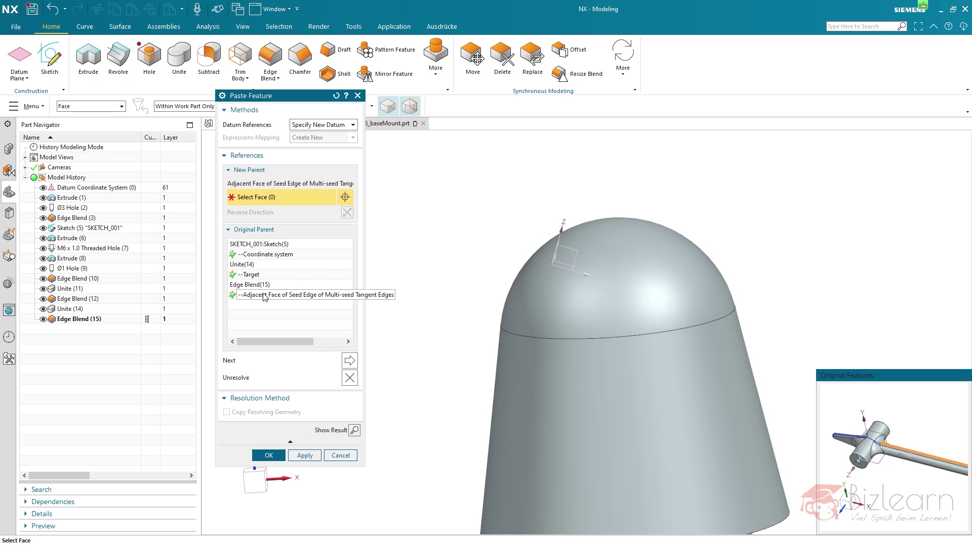
click(341, 456)
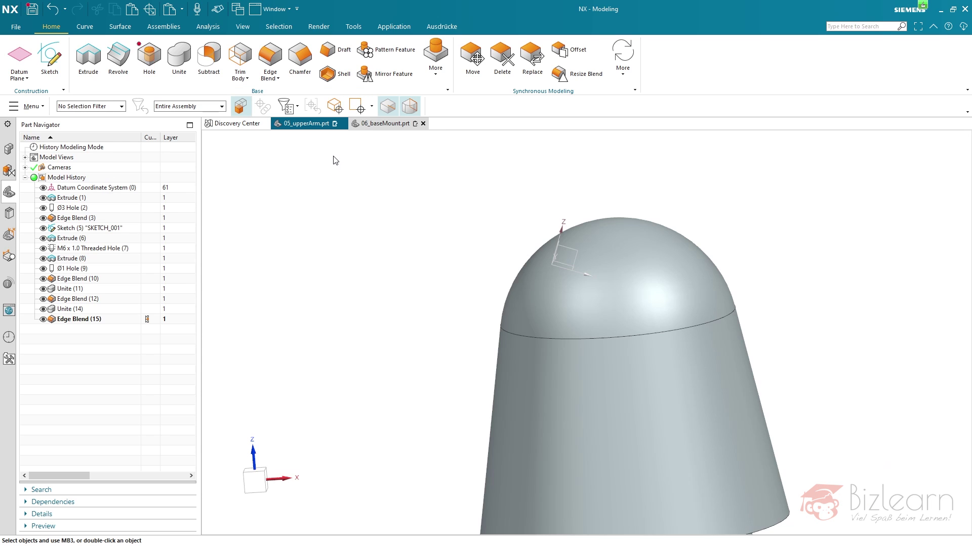
Step: On the upper arm, narrow the selection to SKETCH_001 and Extrude (6), then reopen Edge Blend (15)
click(304, 128)
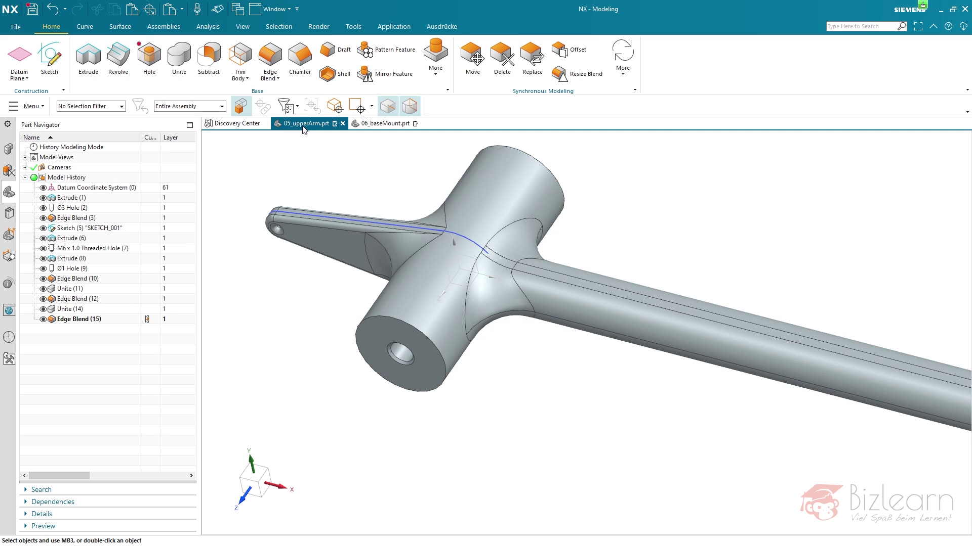
click(89, 309)
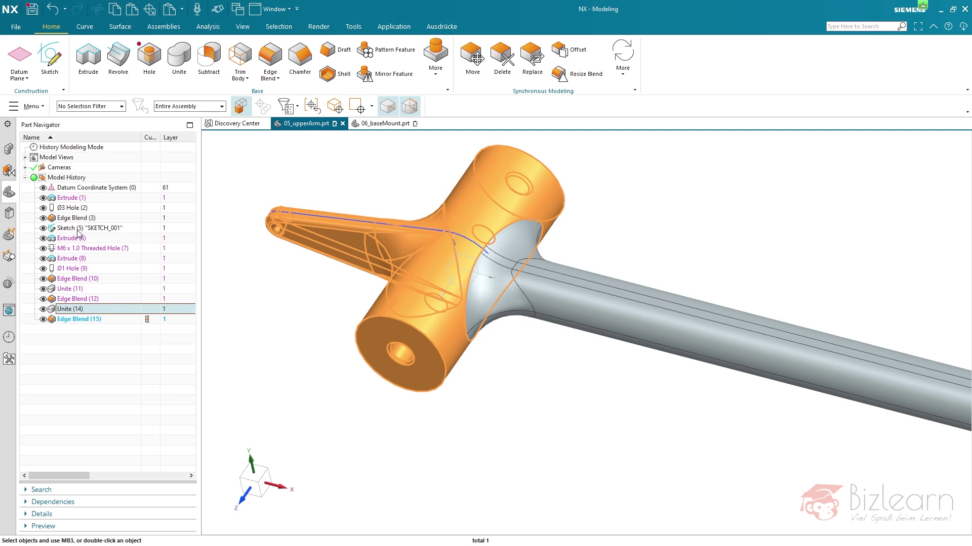
shift+click(78, 229)
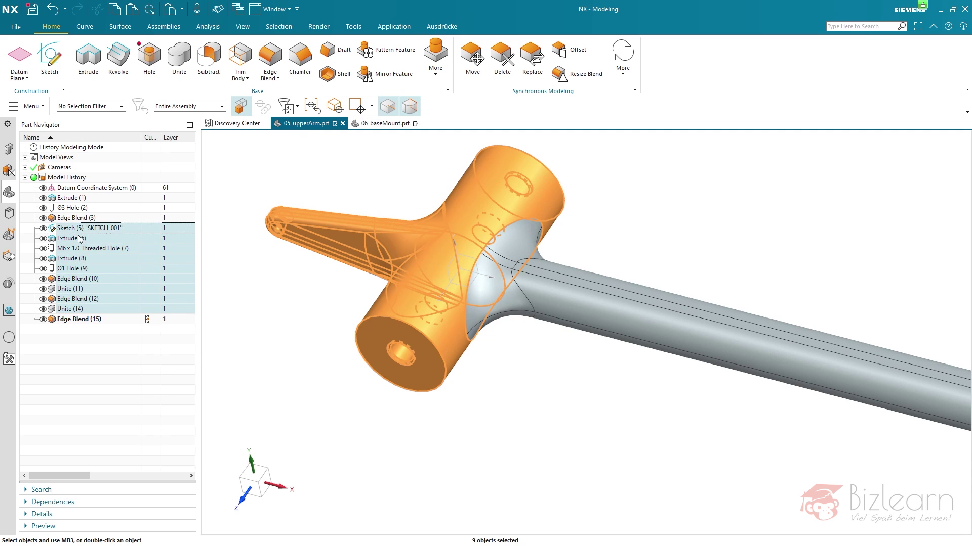
click(89, 300)
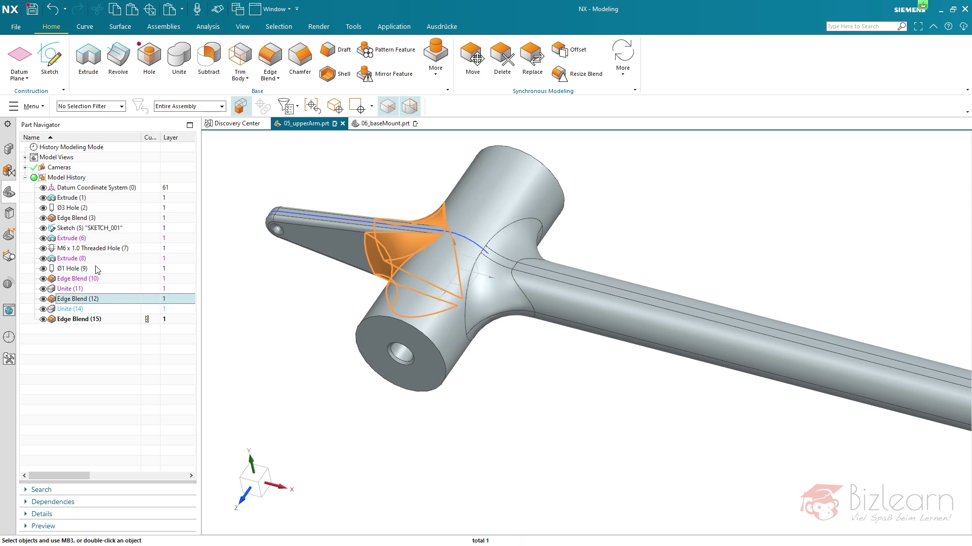
shift+click(96, 230)
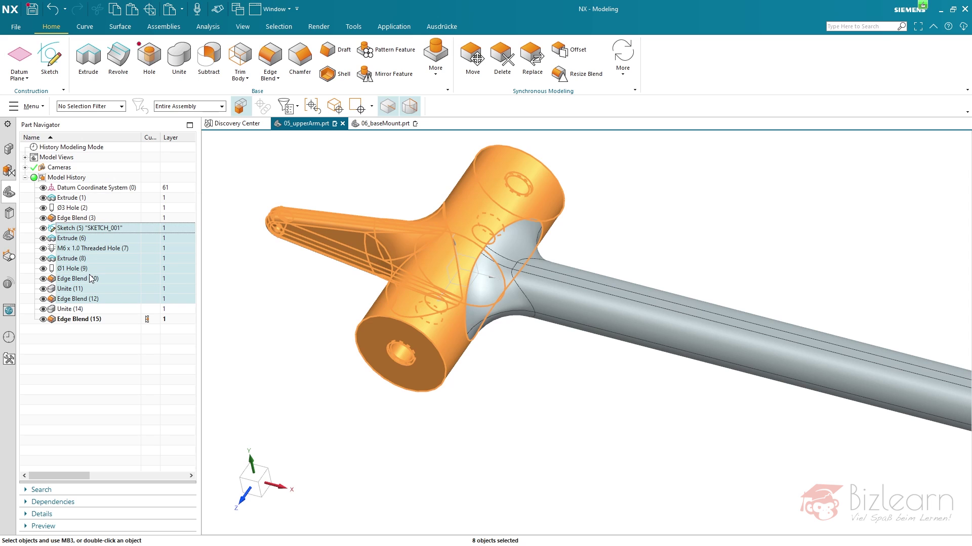
click(81, 229)
shift+click(84, 271)
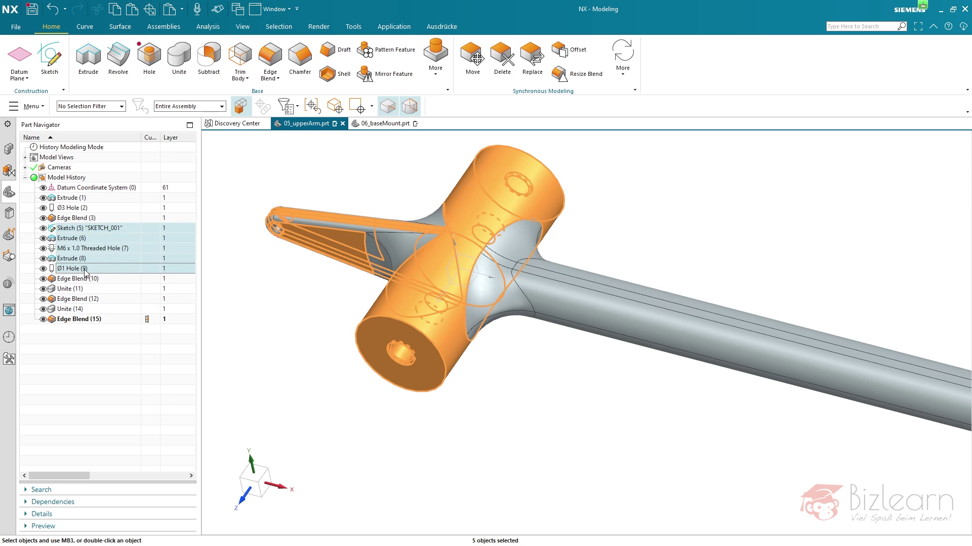
click(93, 239)
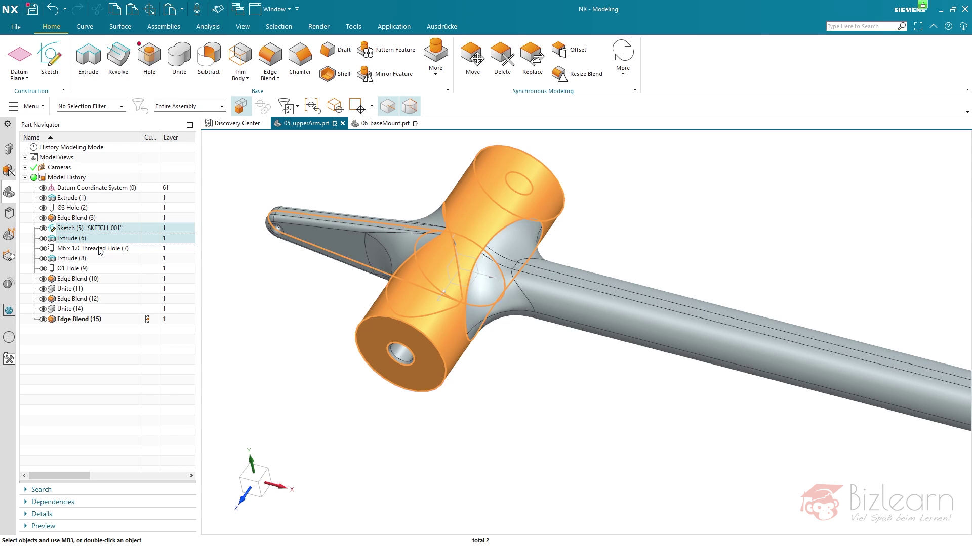
double_click(89, 321)
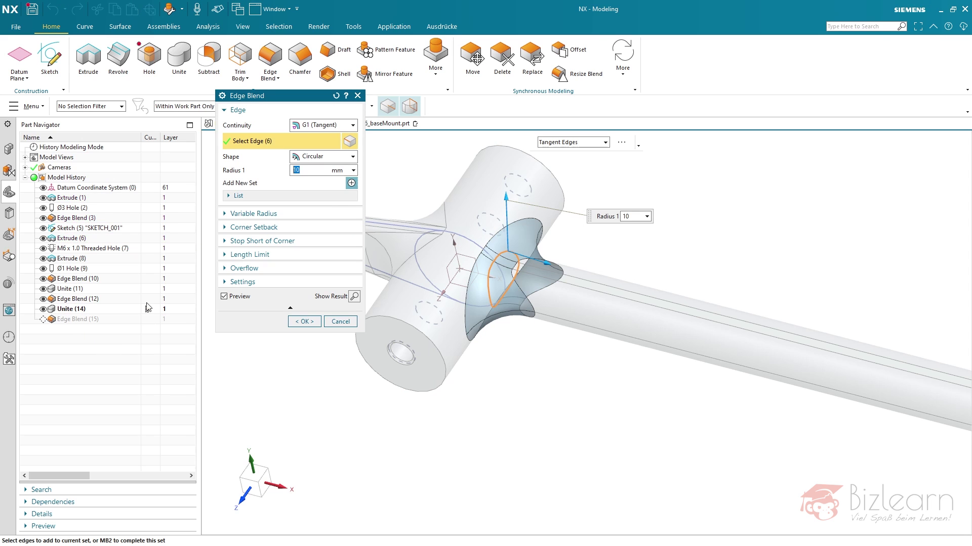
Step: Switch Edge Blend (15) to Feature Intersection Edges at 10 mm radius and apply it
right_click(503, 258)
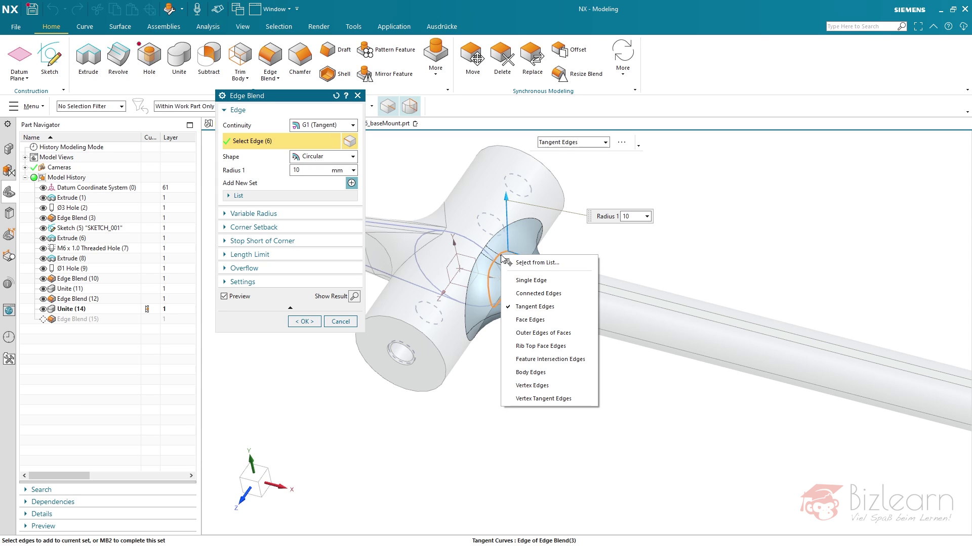
click(552, 359)
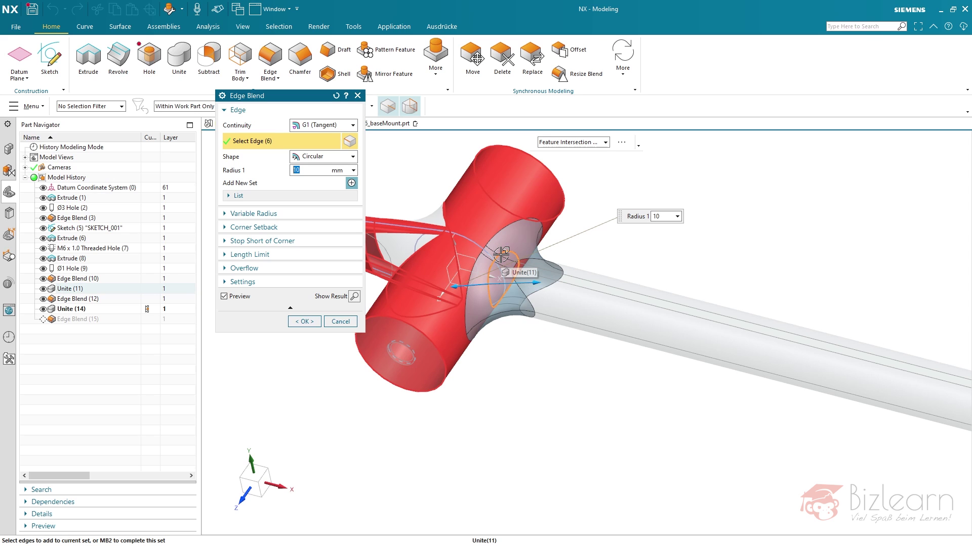
click(307, 321)
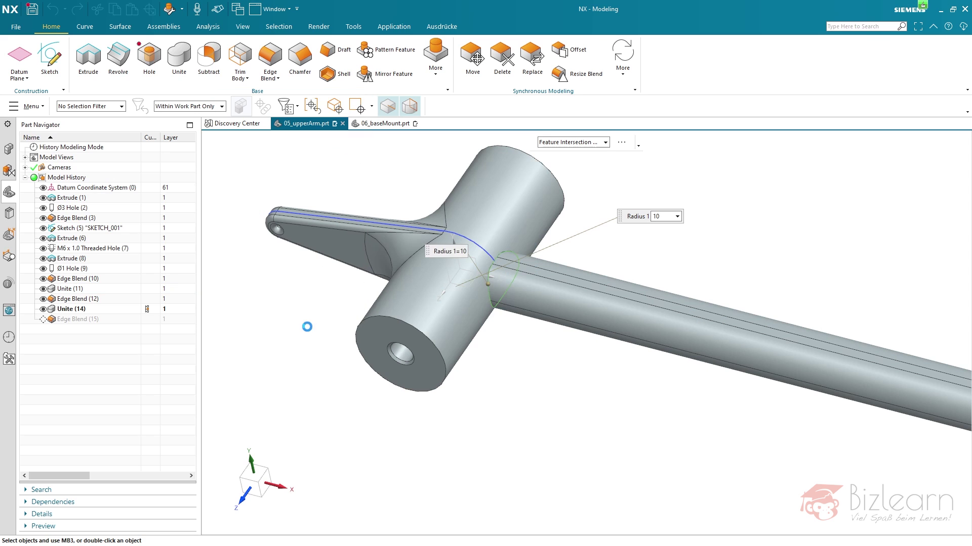
click(92, 228)
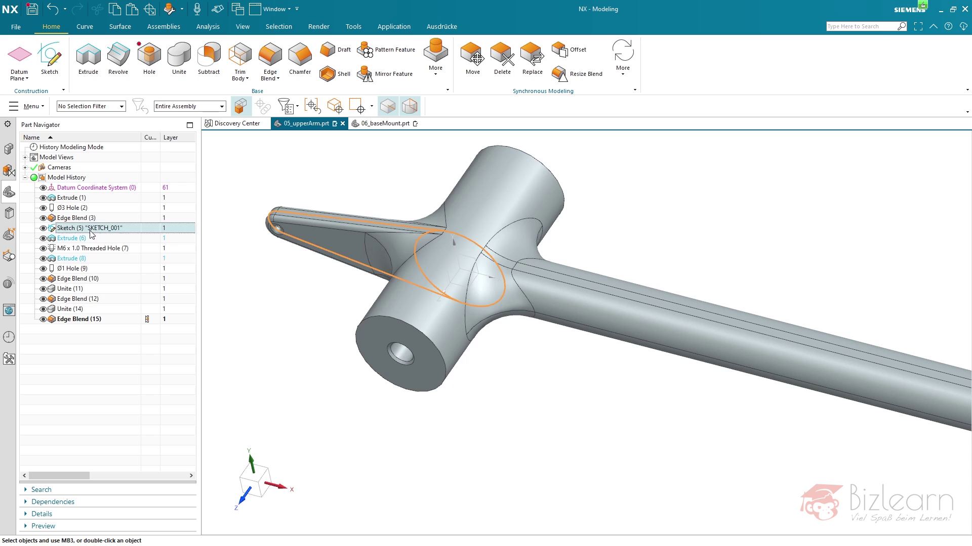
Step: Select Sketch (5) through Edge Blend (15), copy them, and switch to 06_baseMount.prt
shift+click(88, 319)
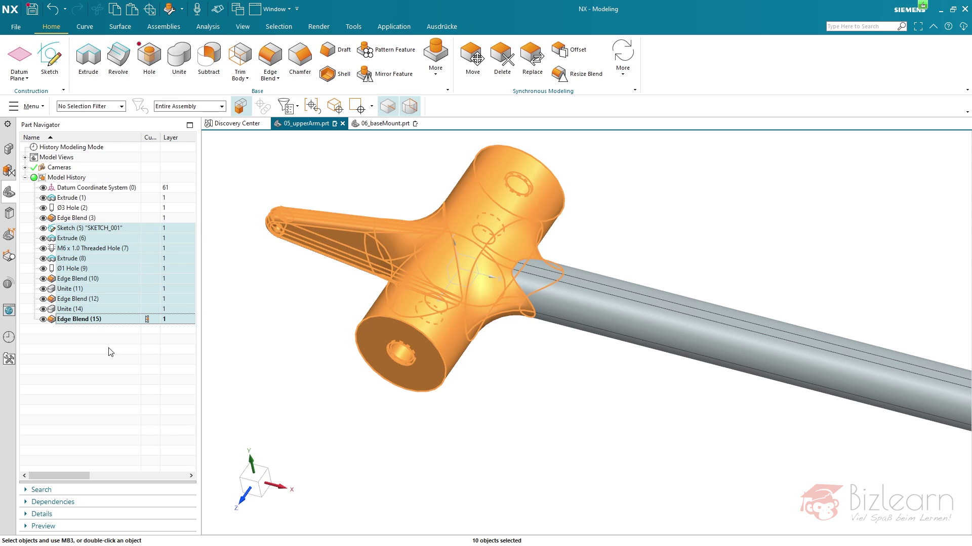
click(111, 352)
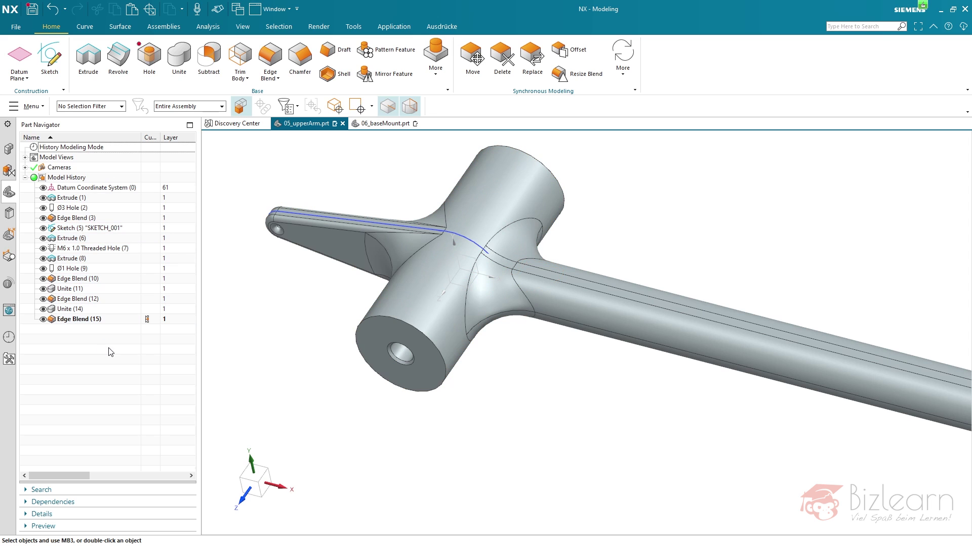
click(384, 124)
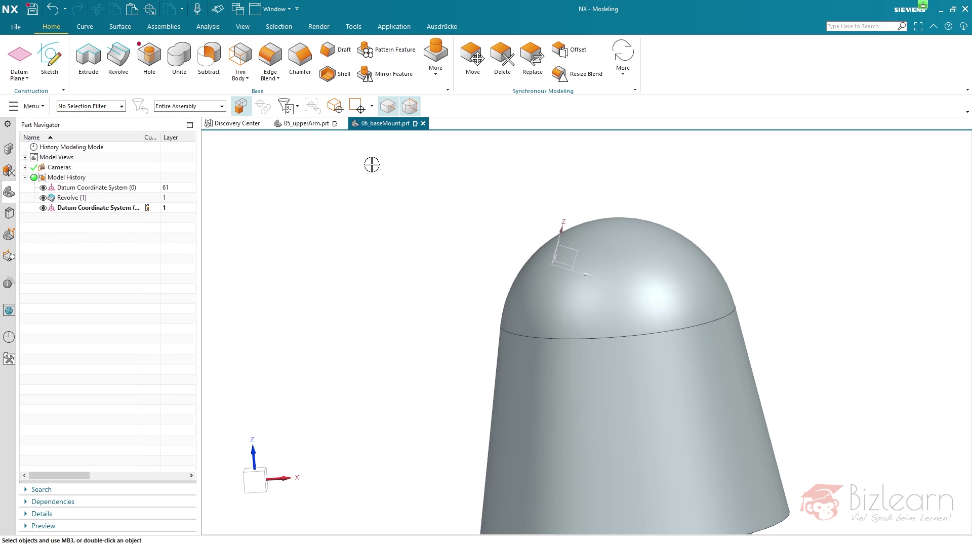
Step: Paste the copied arm features at the dome's datum CSYS, united with the dome body, and dismiss the failure report
key(ctrl+v)
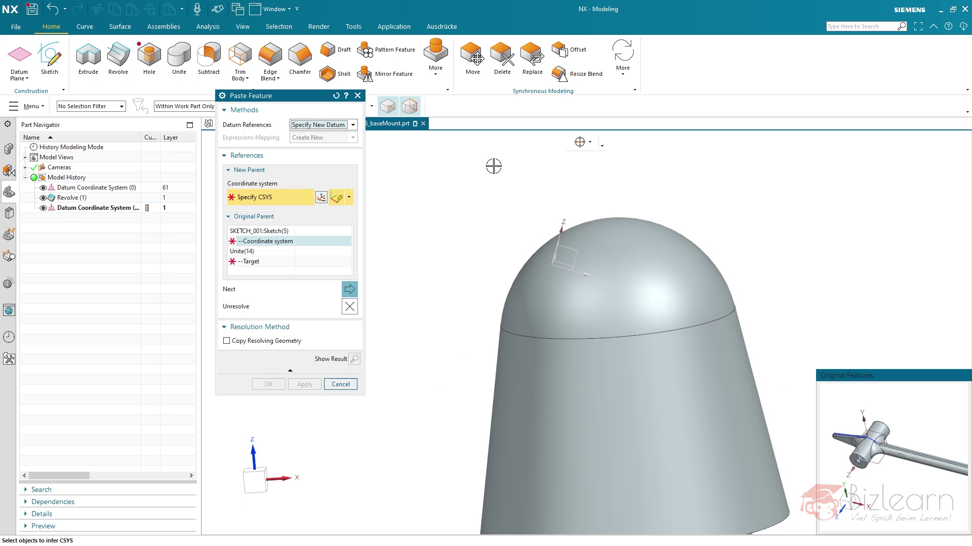
click(566, 256)
middle_drag(453, 239, 467, 230)
click(291, 263)
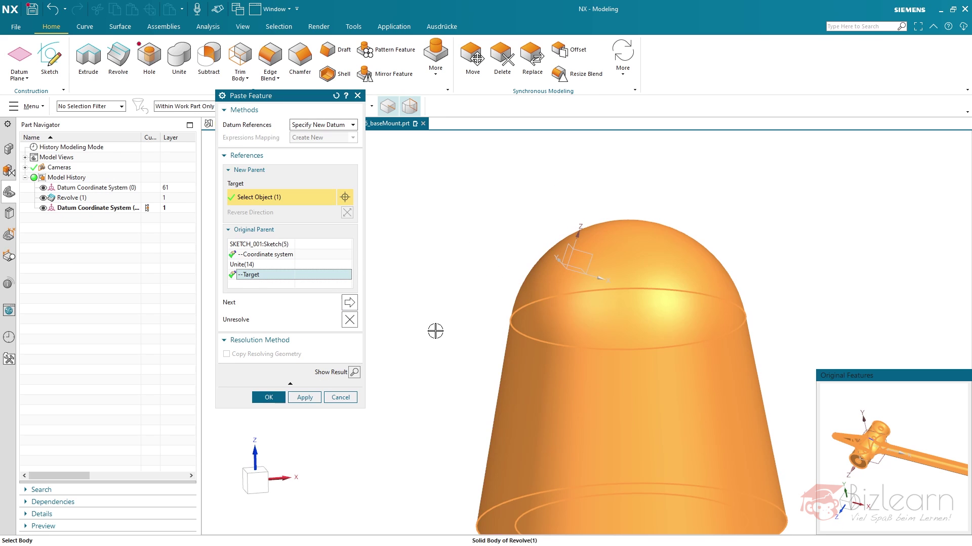
click(278, 400)
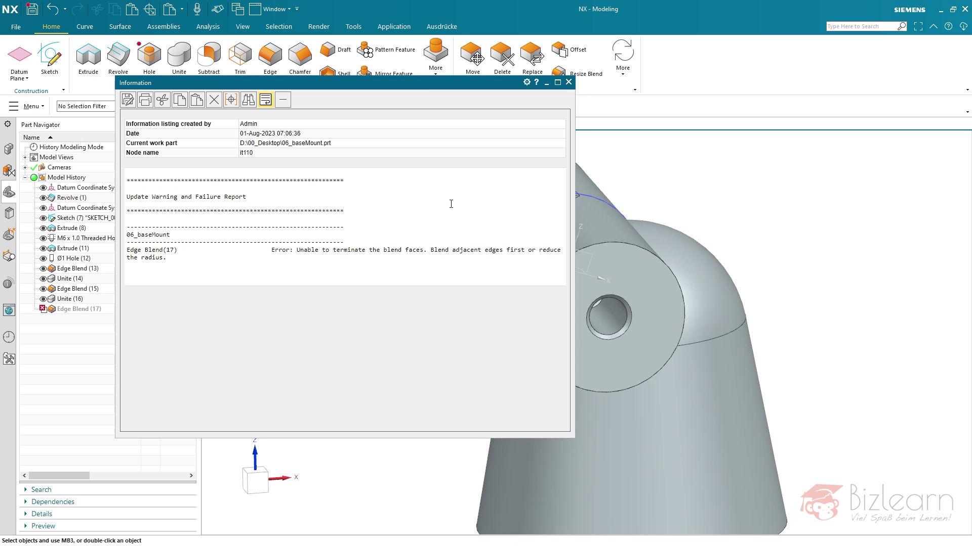
click(568, 82)
middle_drag(693, 177, 685, 162)
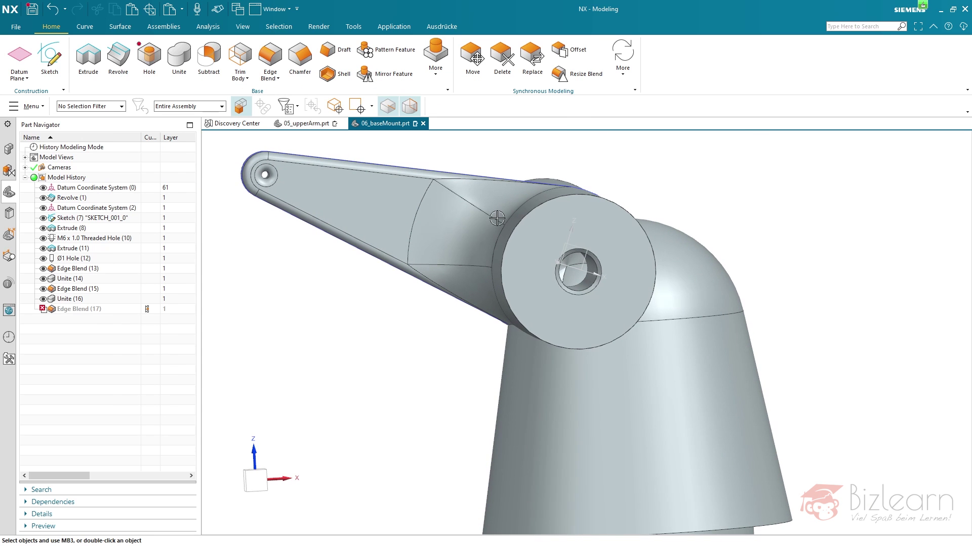
click(97, 239)
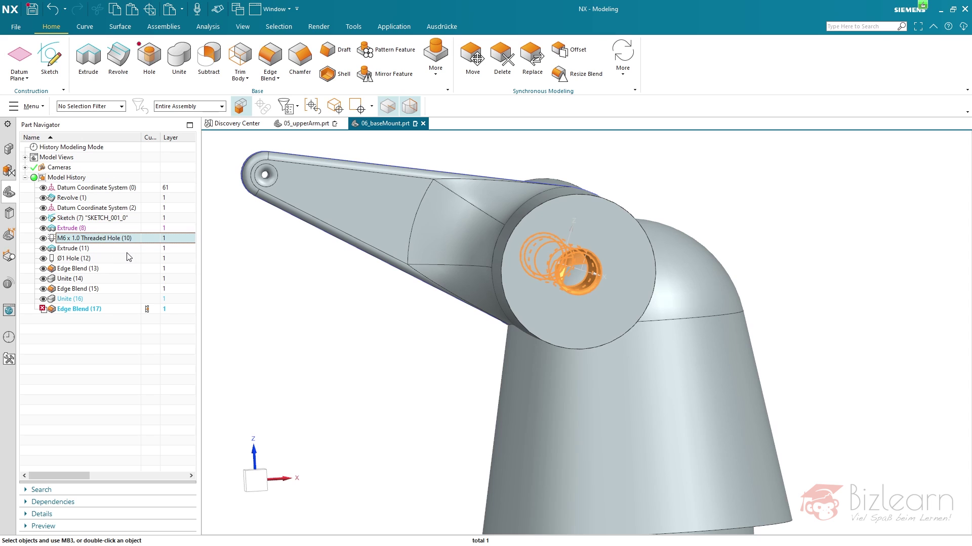
key(Delete)
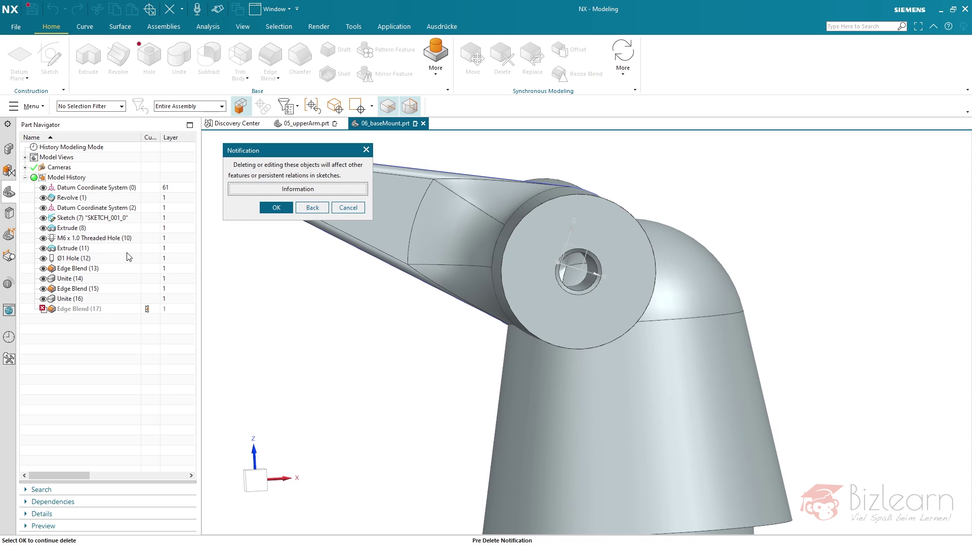
click(276, 208)
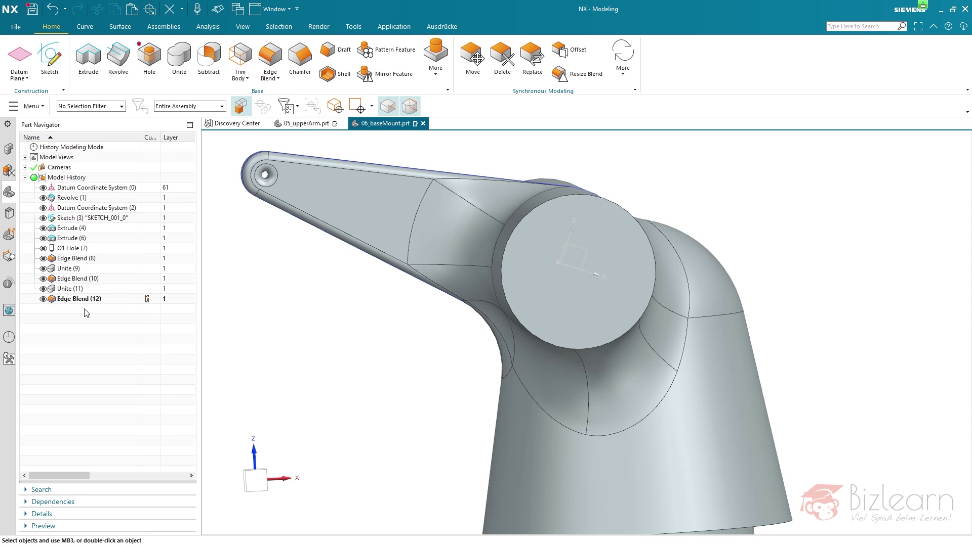
key(ctrl+z)
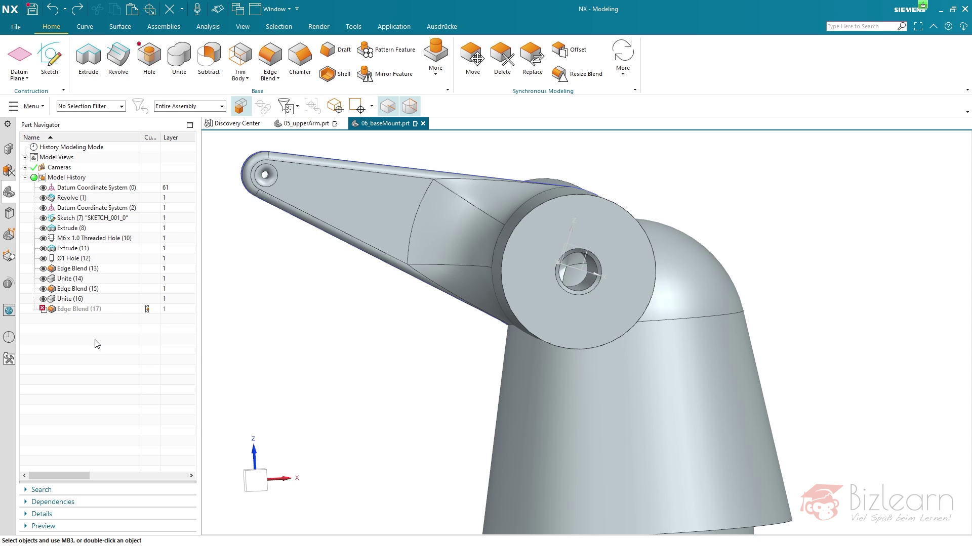
click(116, 240)
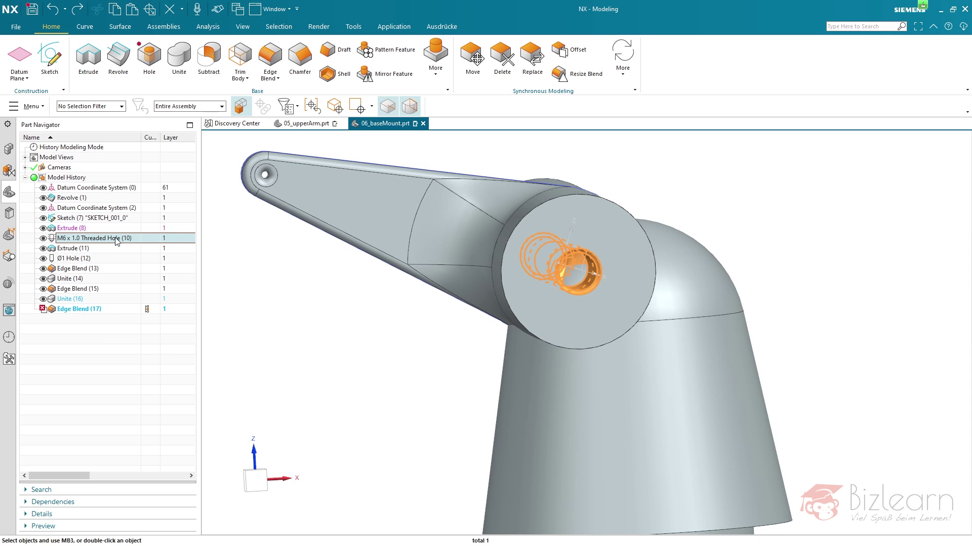
scroll(412, 349, down, 2)
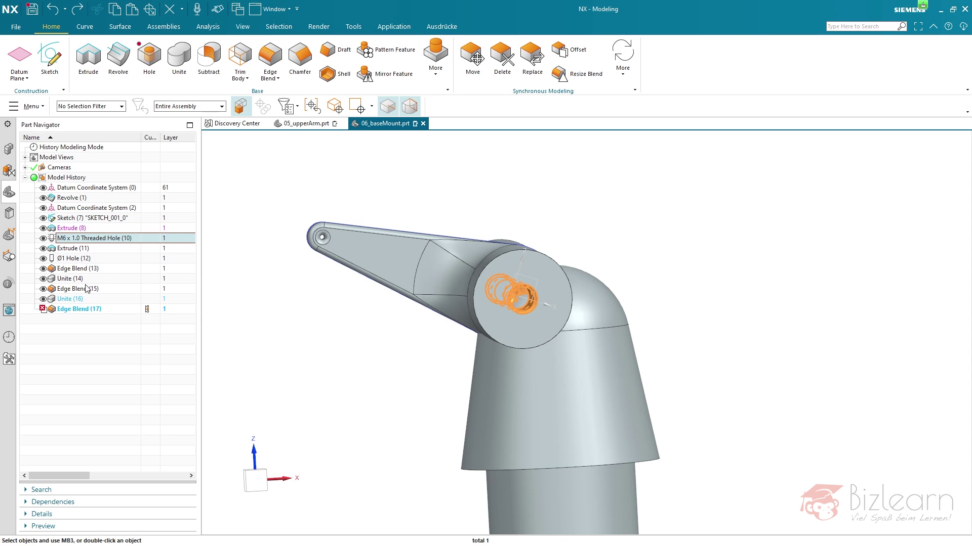
drag(91, 241, 96, 316)
click(485, 290)
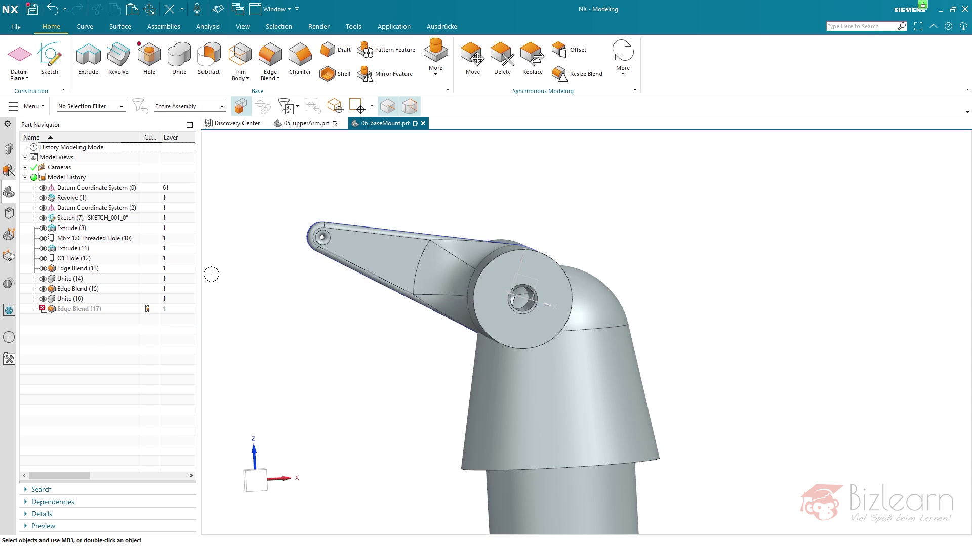
click(102, 242)
Step: Retarget the M6 threaded hole's Boolean to the base mount's revolved body, then confirm Edge Blend (17) builds
double_click(104, 242)
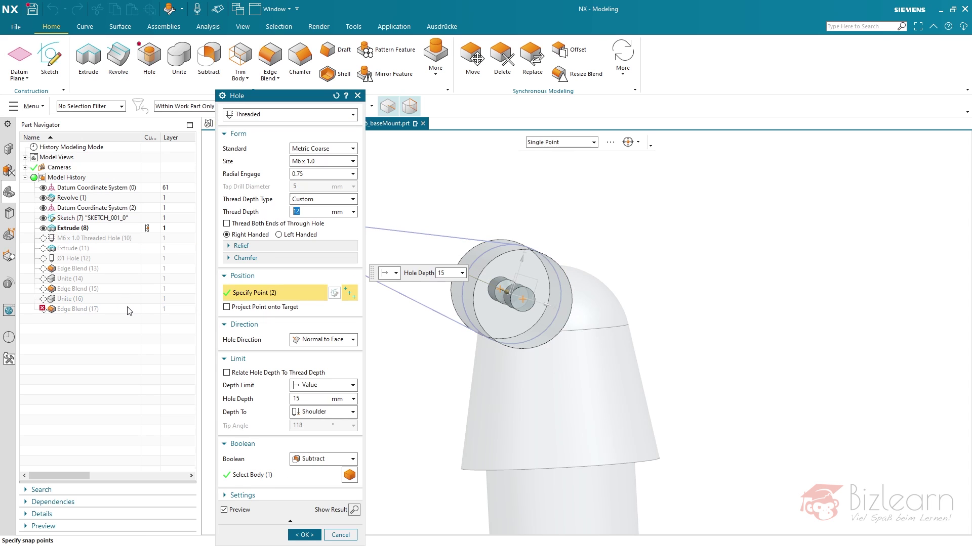
click(305, 470)
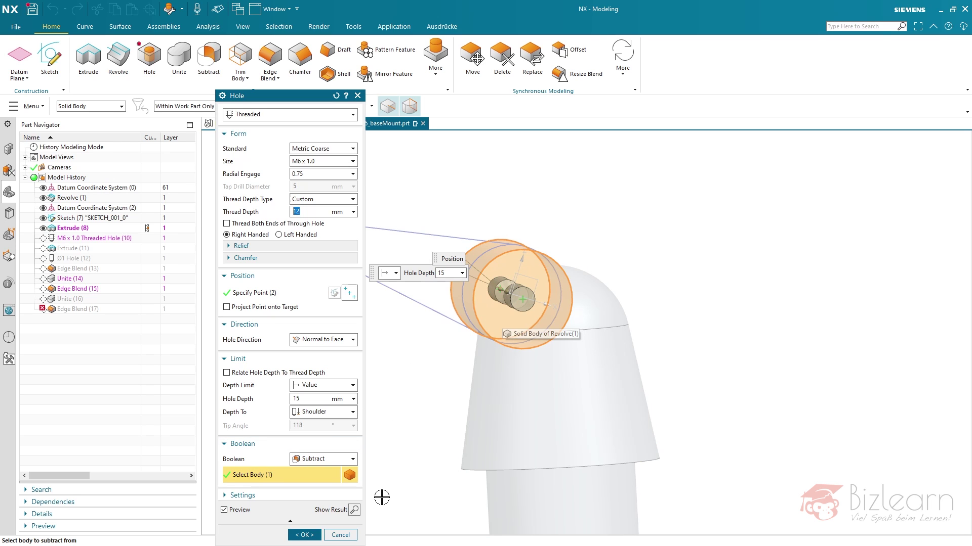
click(481, 399)
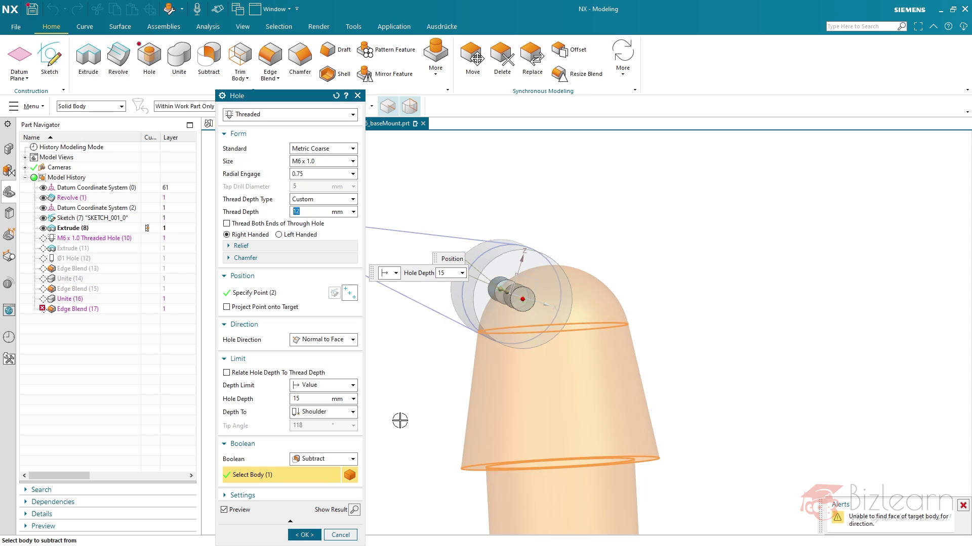
middle_click(303, 357)
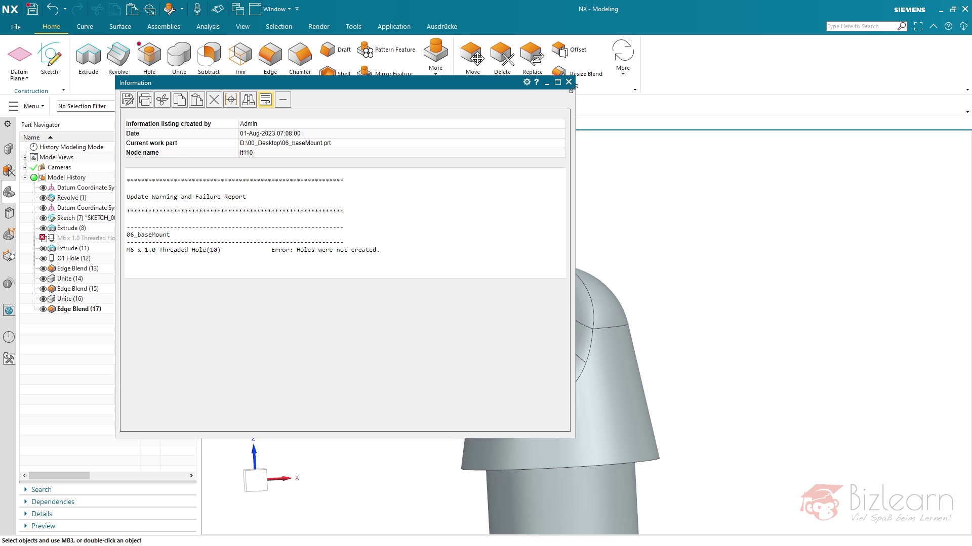
click(568, 82)
click(81, 310)
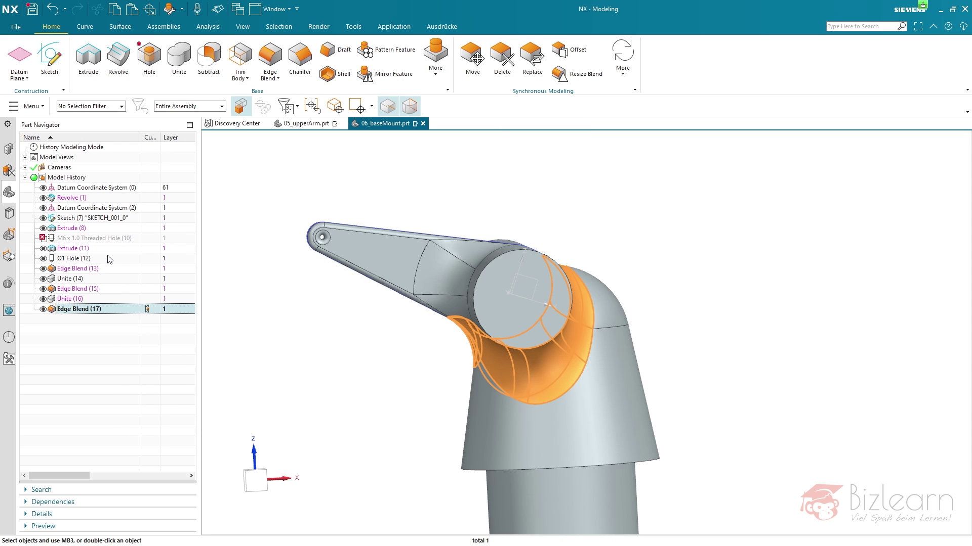
Step: Reorder the M6 x 1.0 Threaded Hole in the Part Navigator to sit after Unite (10)
click(94, 238)
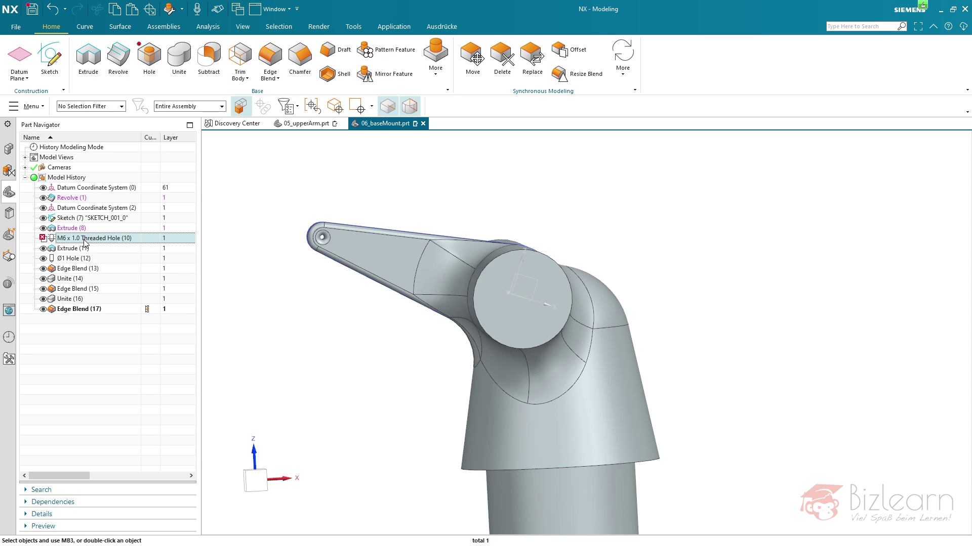
click(31, 240)
drag(71, 238, 98, 309)
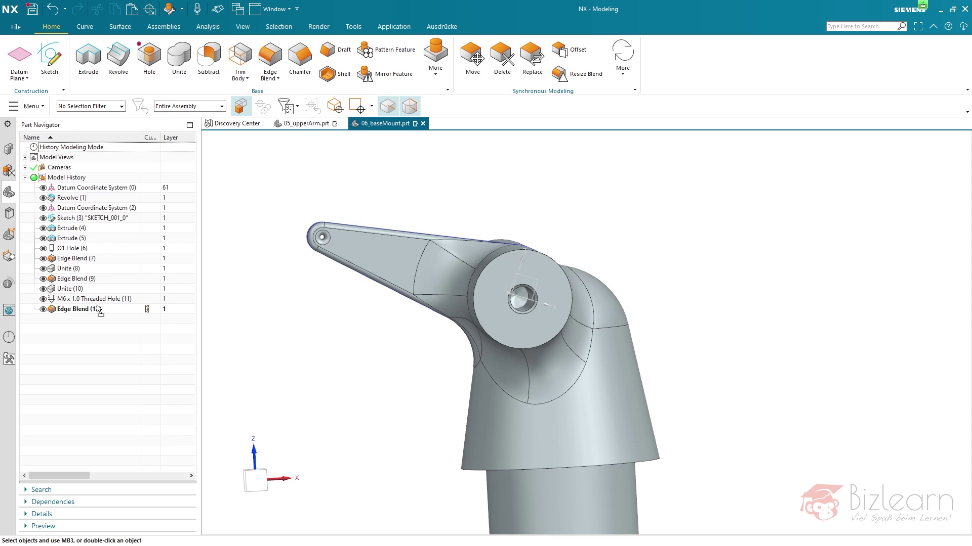